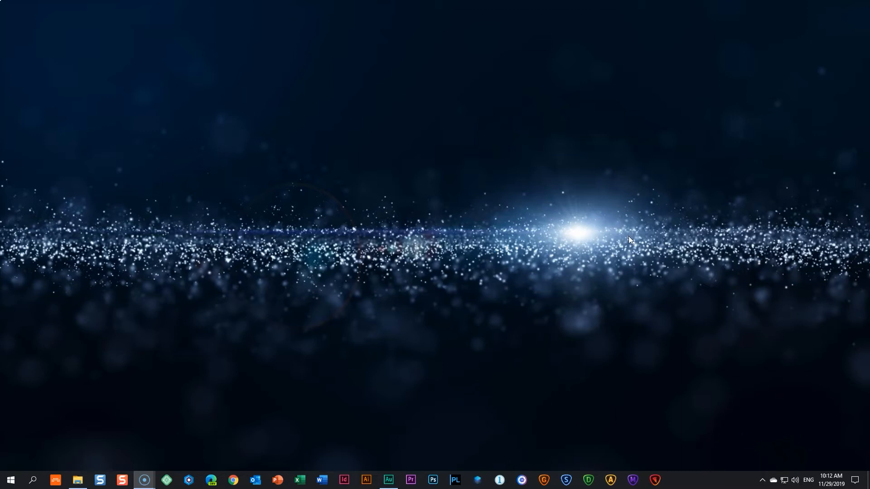
- Start Topaz Studio 2 and load the stockvault-umbrellas118316 image from the Downloads folder
{"action": "left_click", "coordinate": [656, 481]}
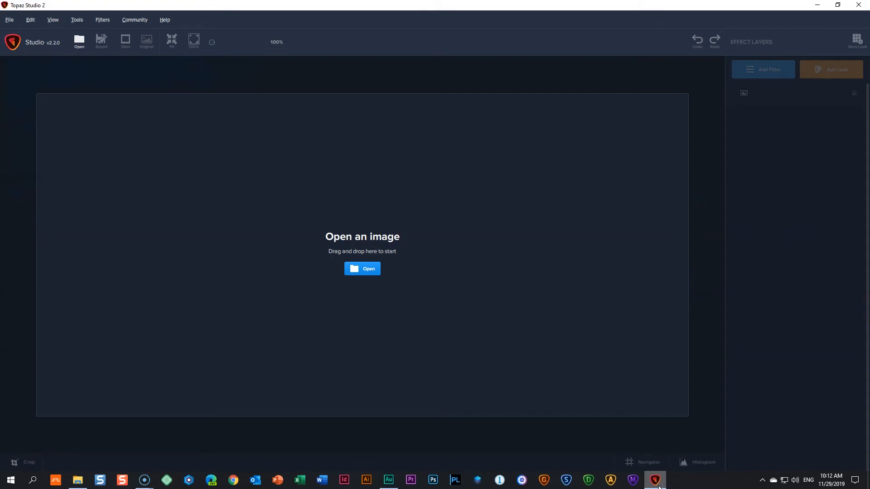
{"action": "left_click", "coordinate": [80, 481]}
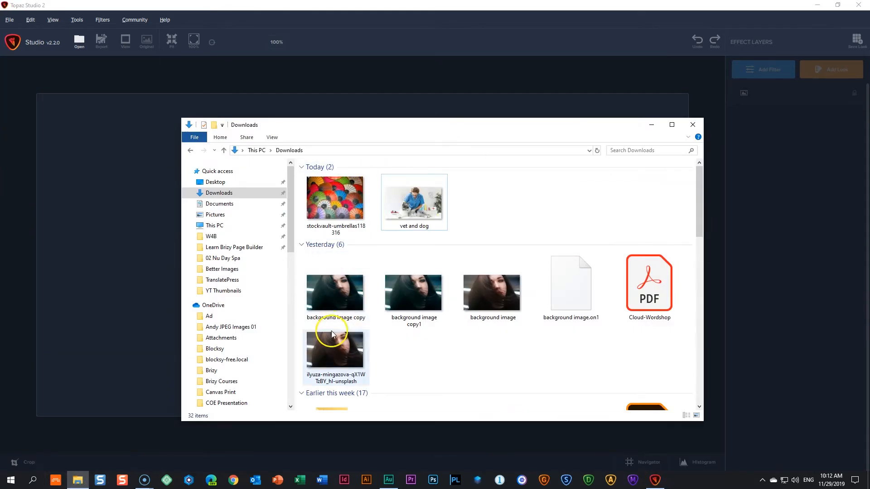
{"action": "left_click_drag", "start_coordinate": [335, 198], "coordinate": [140, 226]}
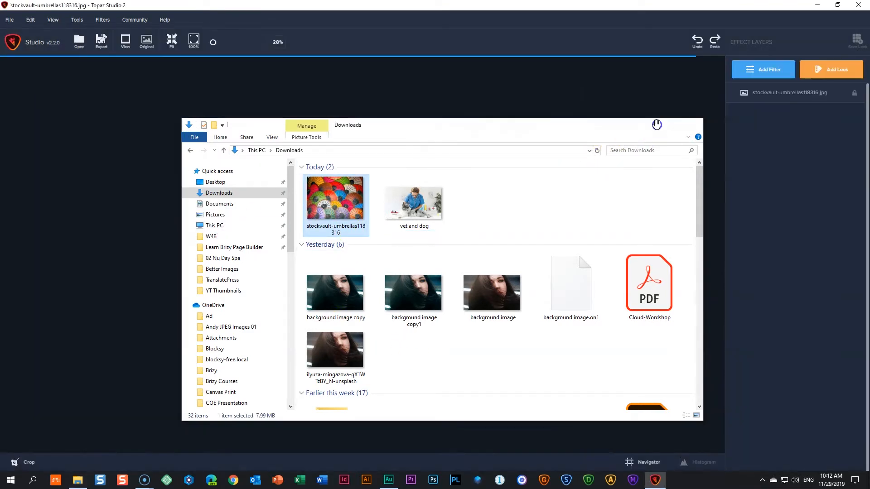
{"action": "left_click", "coordinate": [656, 127]}
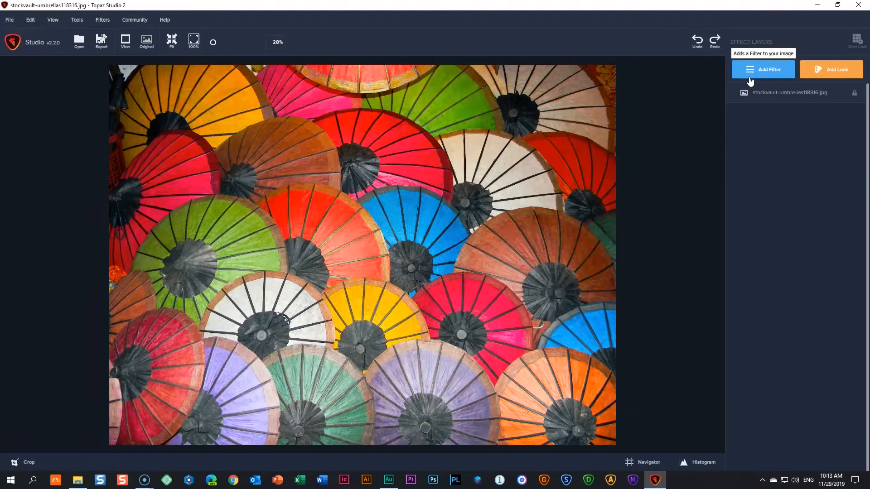
- Browse the filter categories and add the stylistic AI ReMix filter to the umbrella photo
{"action": "left_click", "coordinate": [781, 69]}
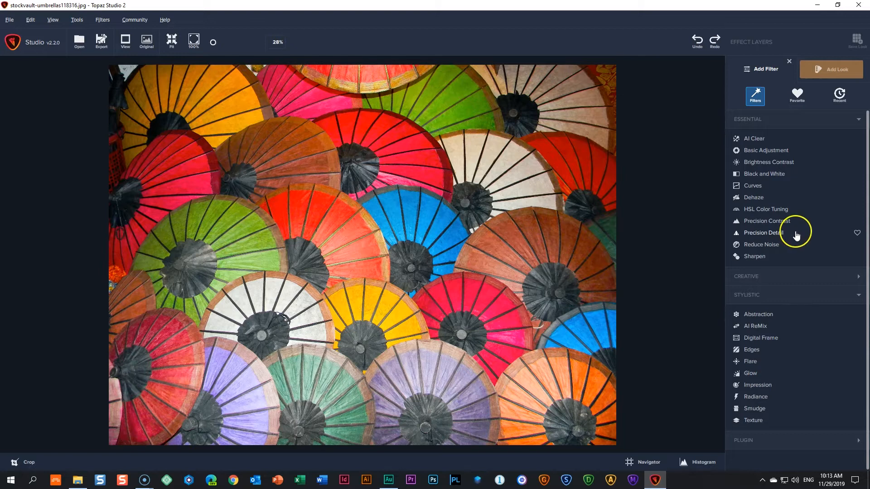
{"action": "left_click", "coordinate": [776, 120]}
{"action": "left_click", "coordinate": [769, 158]}
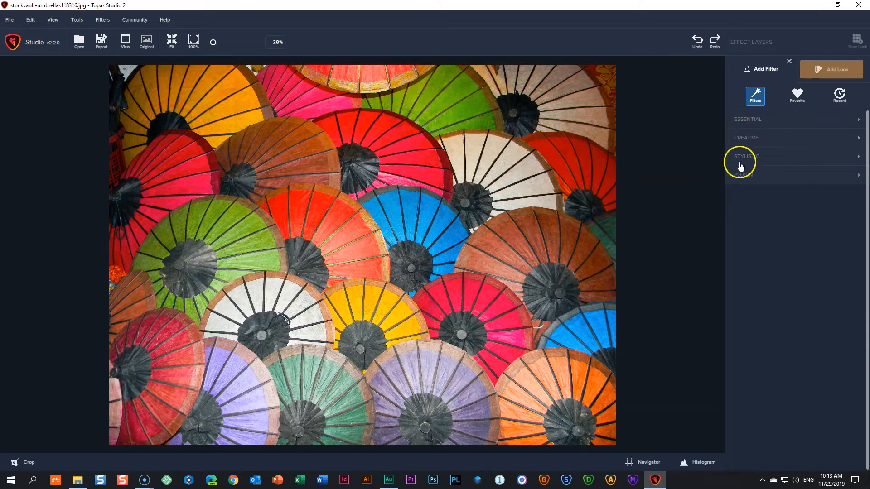
{"action": "left_click", "coordinate": [746, 180]}
{"action": "left_click", "coordinate": [745, 180]}
{"action": "left_click", "coordinate": [759, 156]}
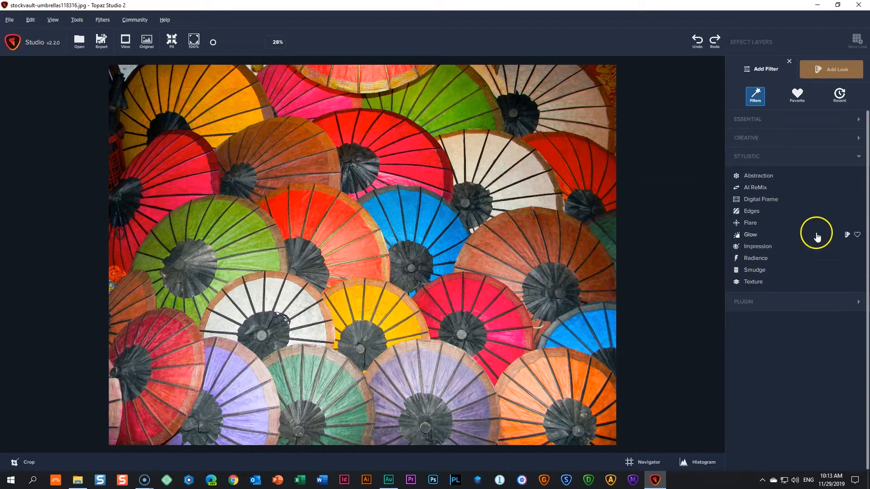
{"action": "left_click", "coordinate": [761, 188]}
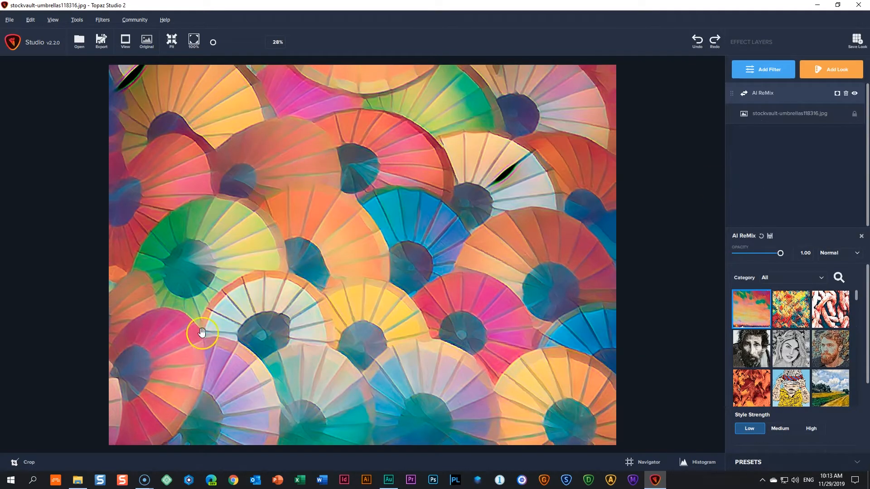
- Try several AI ReMix styles, including Abstract Swirl and Ancient Slate, and delete the AI ReMix layer
{"action": "left_click", "coordinate": [791, 310]}
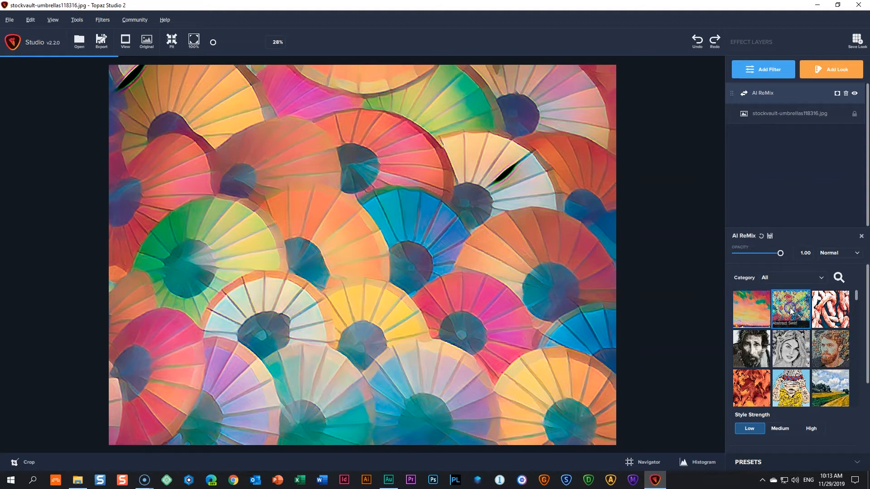
{"action": "left_click", "coordinate": [830, 306]}
{"action": "left_click", "coordinate": [750, 348]}
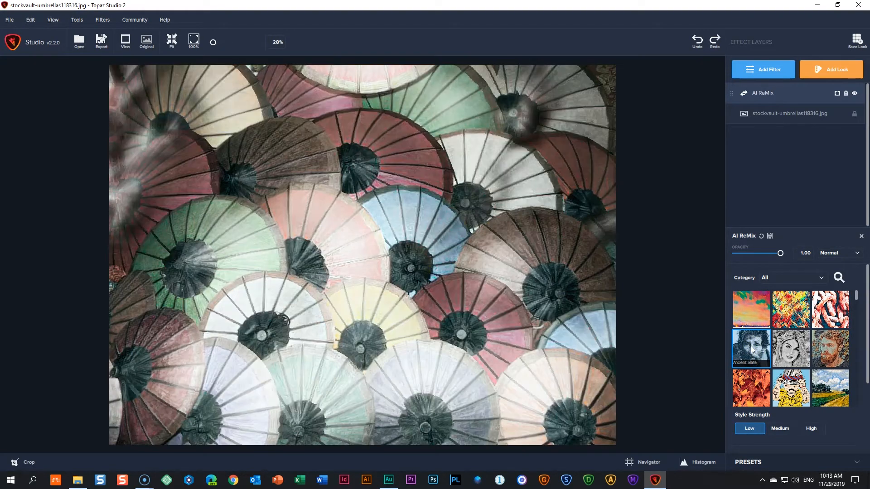
{"action": "left_click", "coordinate": [788, 350]}
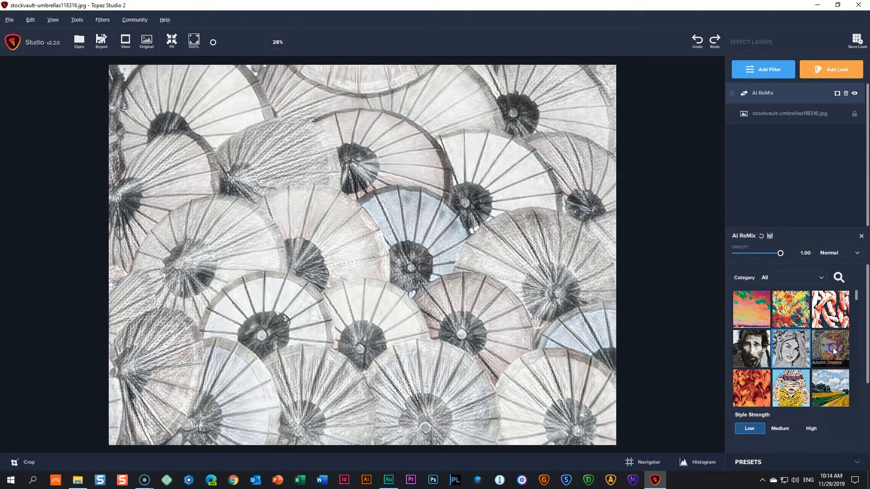
{"action": "left_click", "coordinate": [833, 347]}
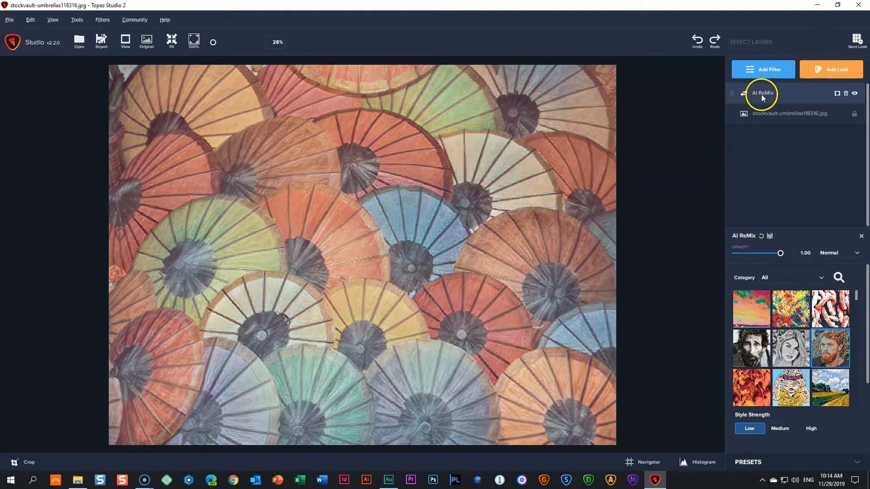
{"action": "left_click", "coordinate": [846, 94]}
- Add the Black and White filter and set its Red to -0.55 and Orange to 0.29
{"action": "left_click", "coordinate": [778, 72]}
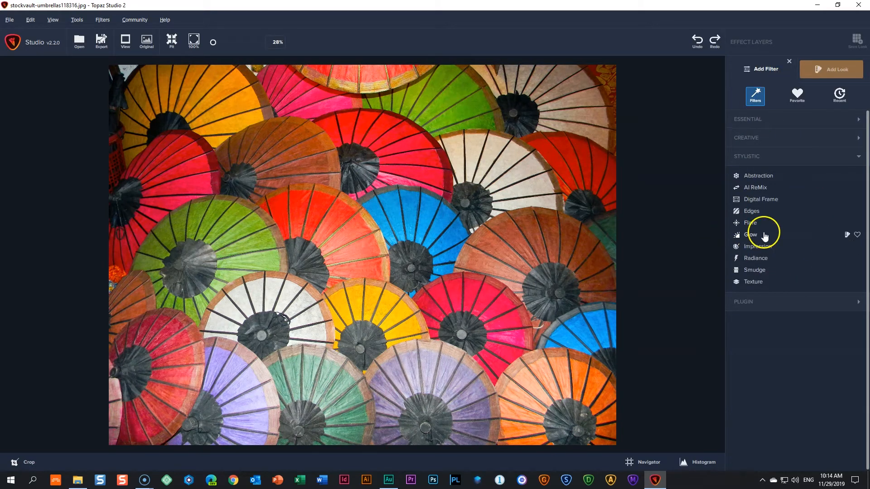
{"action": "left_click", "coordinate": [759, 120]}
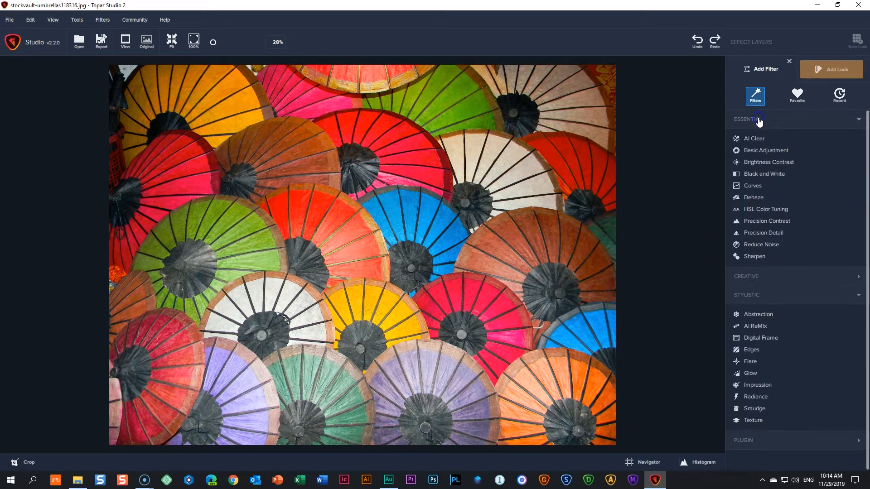
{"action": "left_click", "coordinate": [754, 174]}
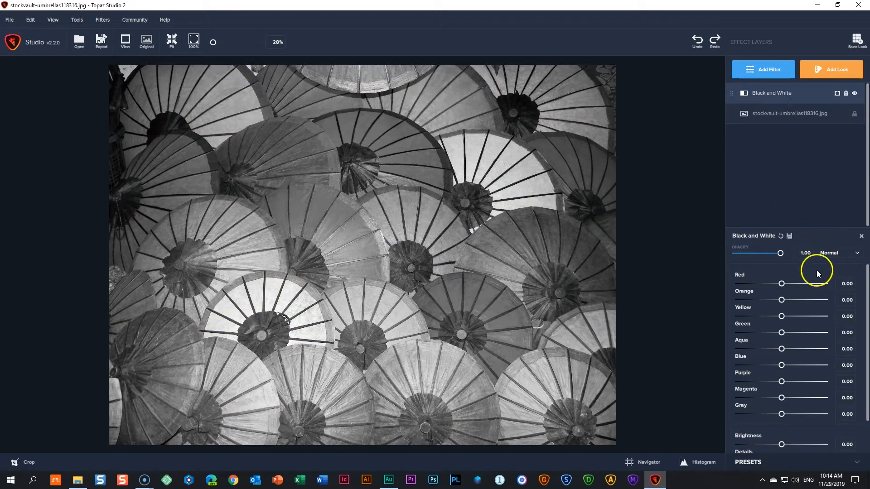
{"action": "left_click_drag", "start_coordinate": [780, 284], "coordinate": [794, 300]}
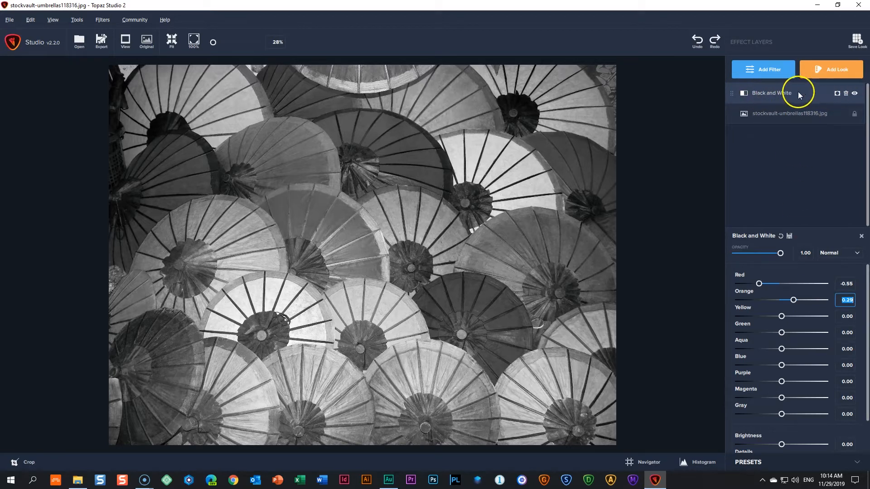
- Add the stylistic Impression filter above the Black and White layer, and reopen the Black and White settings
{"action": "left_click", "coordinate": [774, 72]}
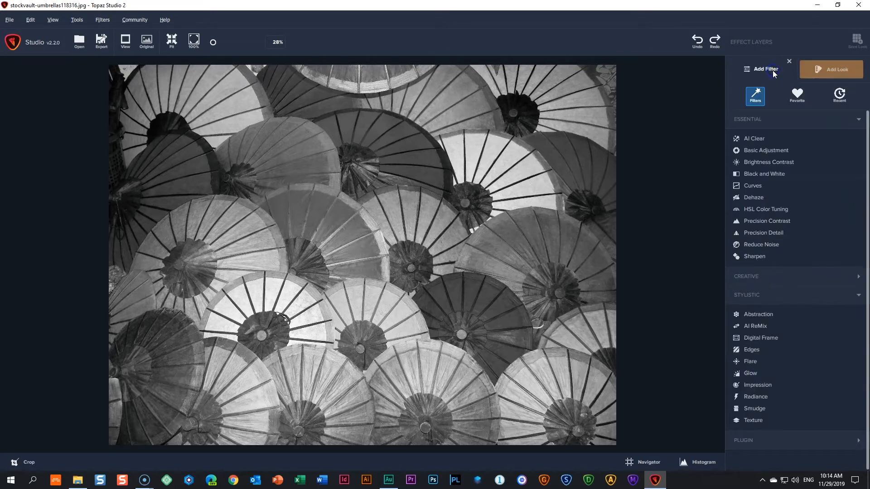
{"action": "left_click", "coordinate": [754, 385]}
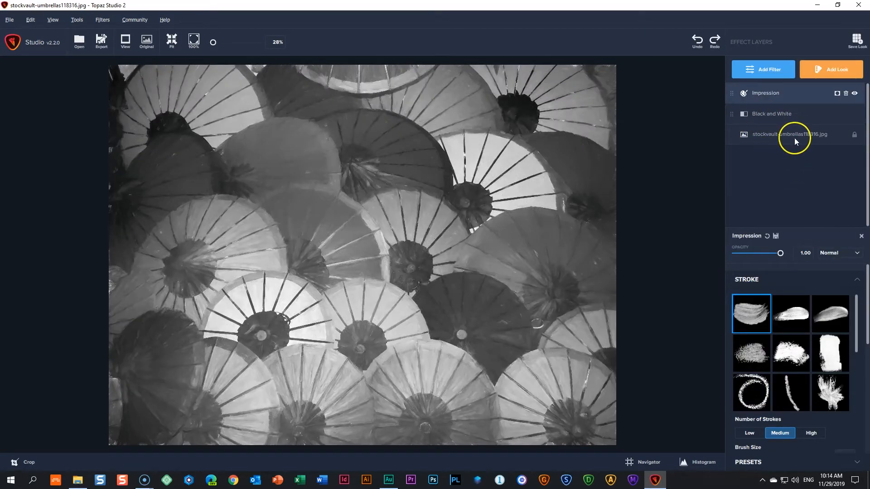
{"action": "left_click", "coordinate": [788, 114]}
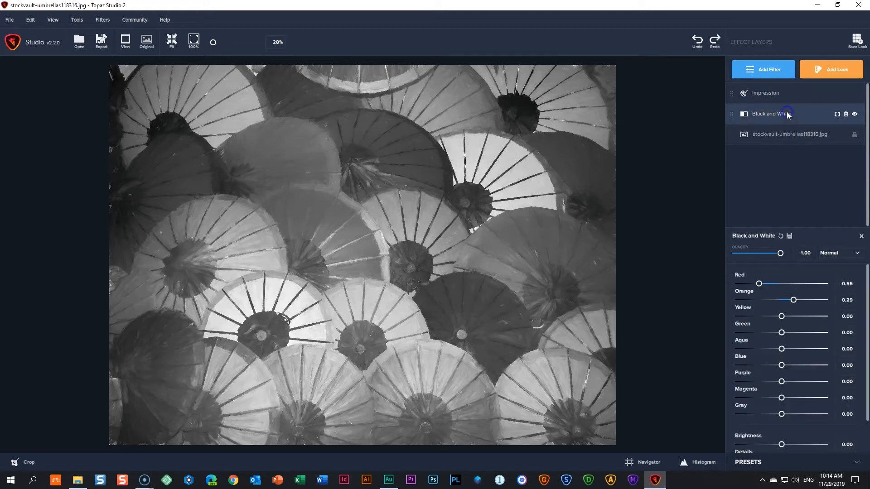
- Choose the type09 stroke for the Impression layer and increase its brush size
{"action": "left_click", "coordinate": [791, 97]}
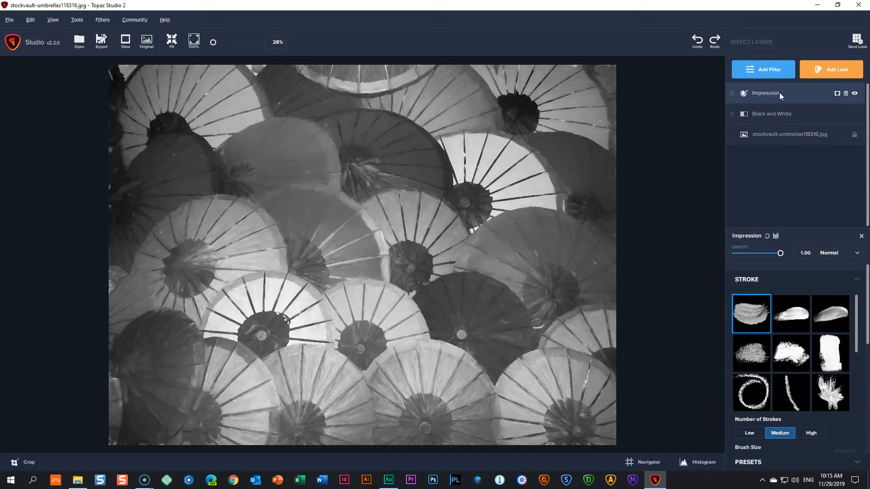
{"action": "left_click", "coordinate": [831, 387]}
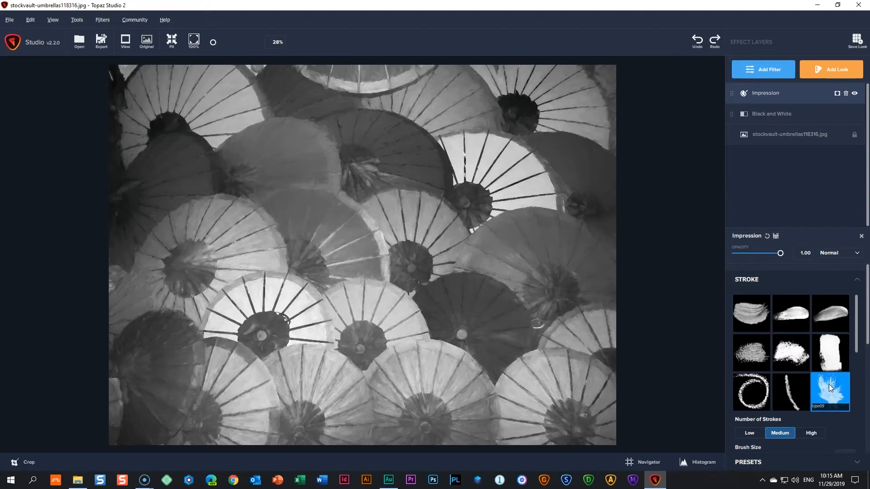
{"action": "left_click_drag", "start_coordinate": [854, 350], "coordinate": [851, 392]}
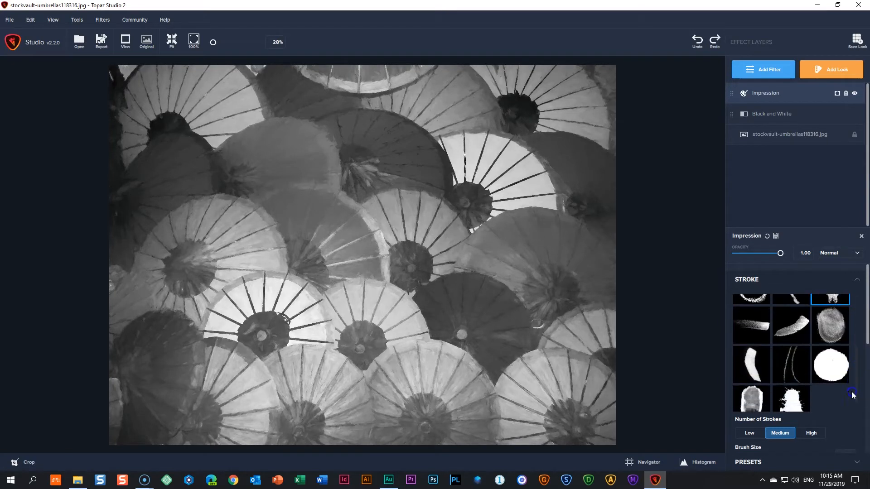
{"action": "scroll", "coordinate": [860, 334], "scroll_direction": "down", "scroll_amount": 3}
{"action": "left_click_drag", "start_coordinate": [781, 321], "coordinate": [801, 321]}
- Add the creative Color Overlay filter and set its color to pink #ffaaff
{"action": "left_click", "coordinate": [764, 77]}
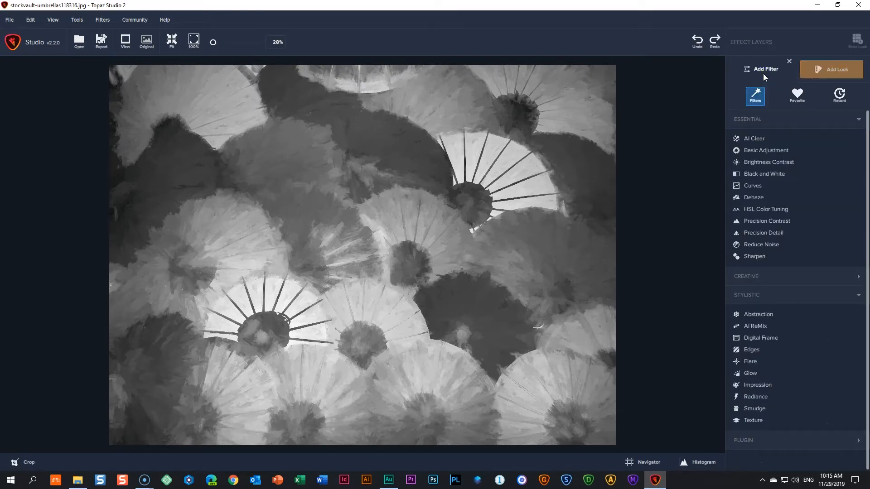
{"action": "left_click", "coordinate": [778, 276]}
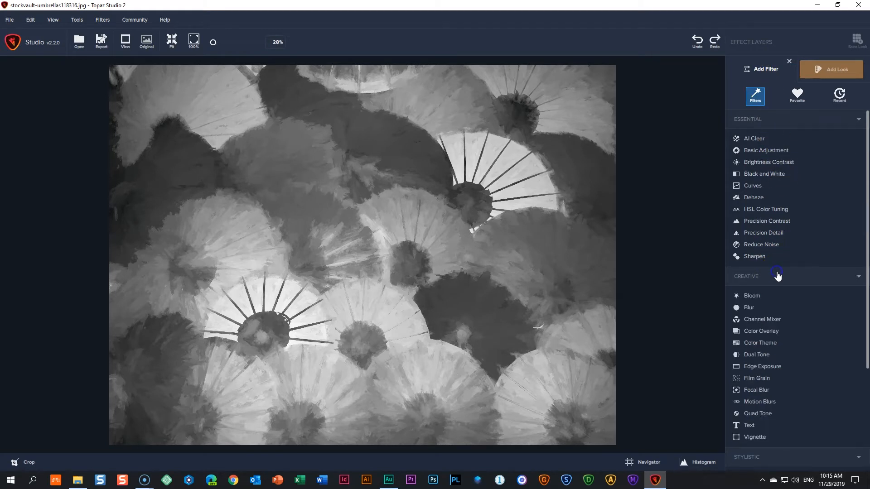
{"action": "left_click", "coordinate": [770, 331]}
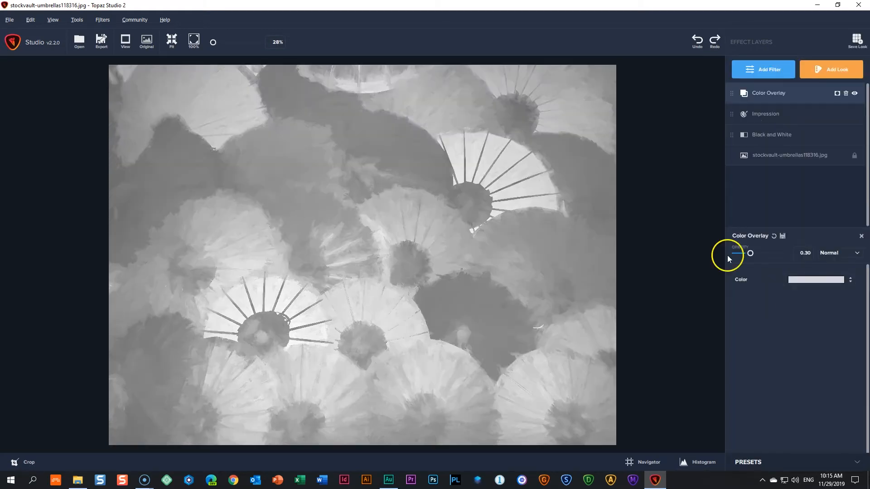
{"action": "left_click", "coordinate": [812, 283]}
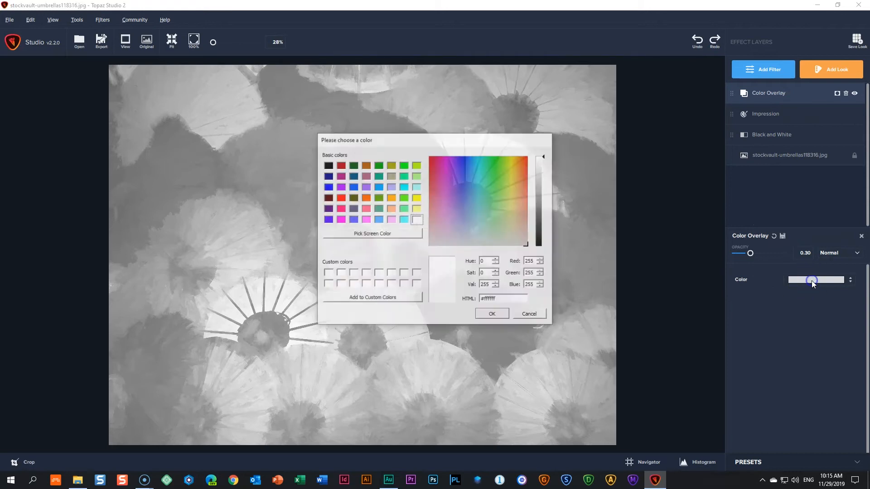
{"action": "left_click", "coordinate": [391, 219]}
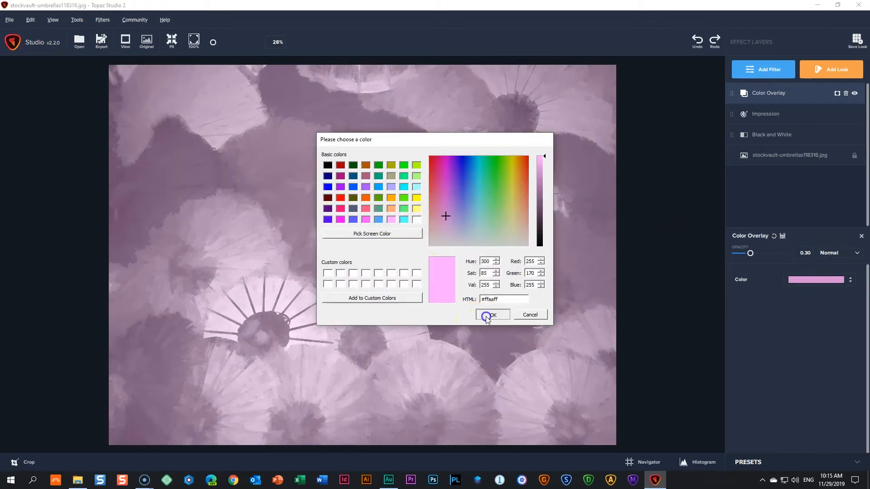
{"action": "left_click", "coordinate": [491, 314]}
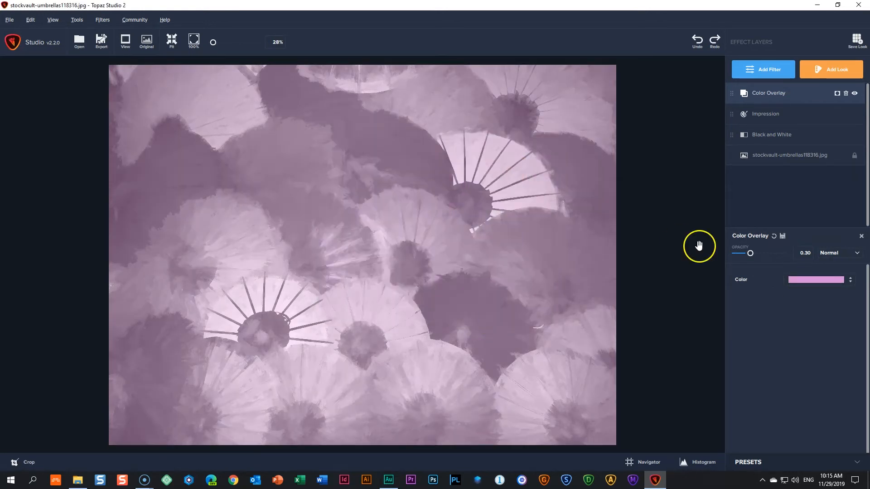
- Review the settings of the Black and White, Impression and Color Overlay layers in turn
{"action": "left_click", "coordinate": [779, 136]}
{"action": "left_click", "coordinate": [776, 114]}
{"action": "left_click", "coordinate": [781, 93]}
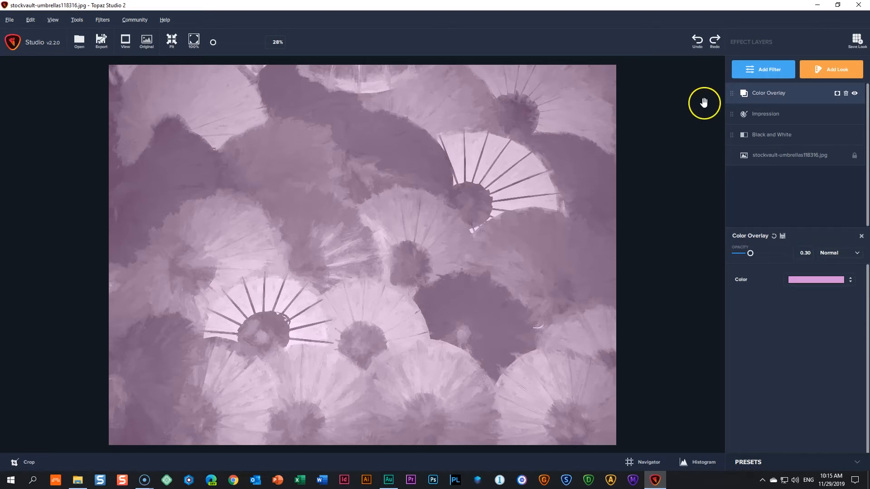
- Switch to ON1 Photo RAW 2020 and open the portrait's effects for editing
{"action": "left_click", "coordinate": [522, 480]}
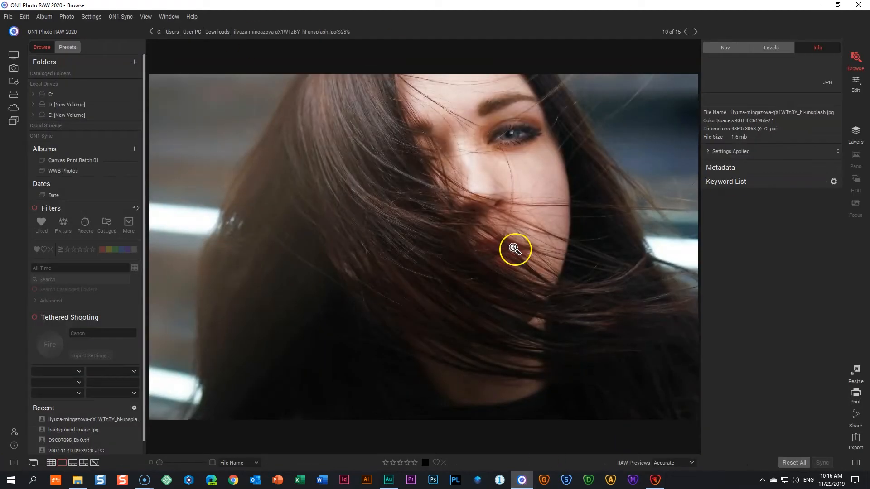
{"action": "left_click", "coordinate": [856, 86]}
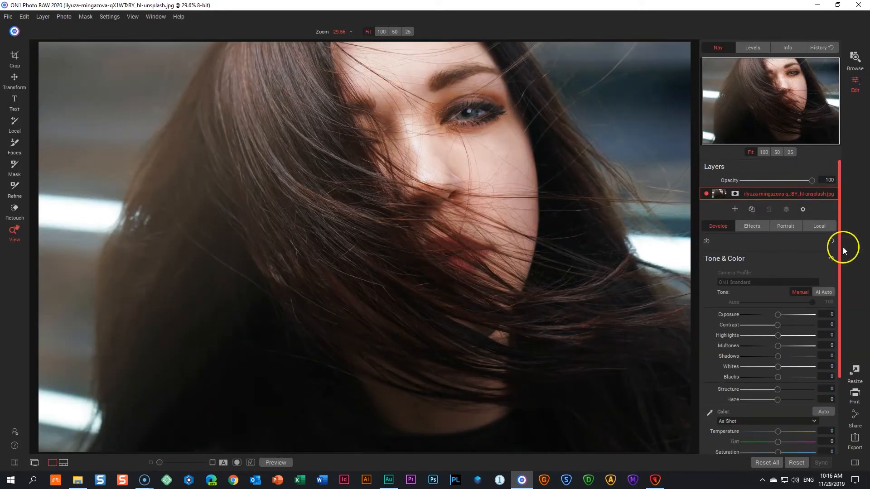
{"action": "left_click", "coordinate": [754, 226]}
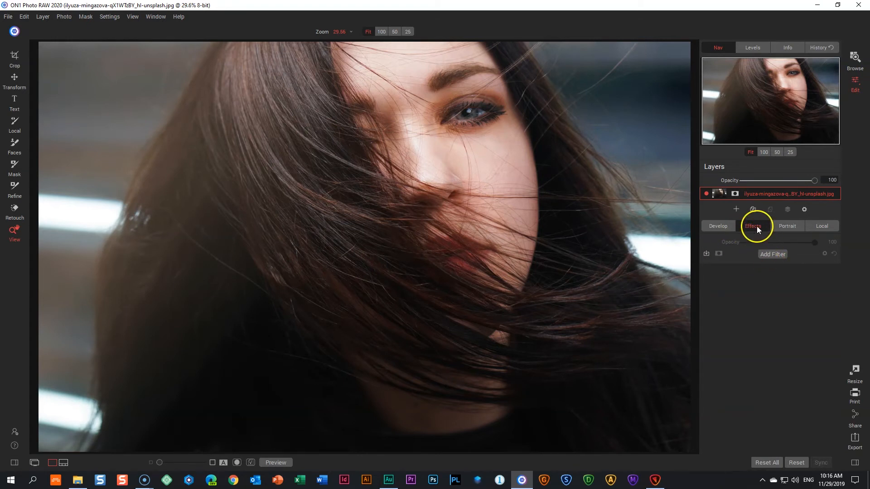
- Add the Black & White filter to the portrait and collapse its settings
{"action": "left_click", "coordinate": [769, 255]}
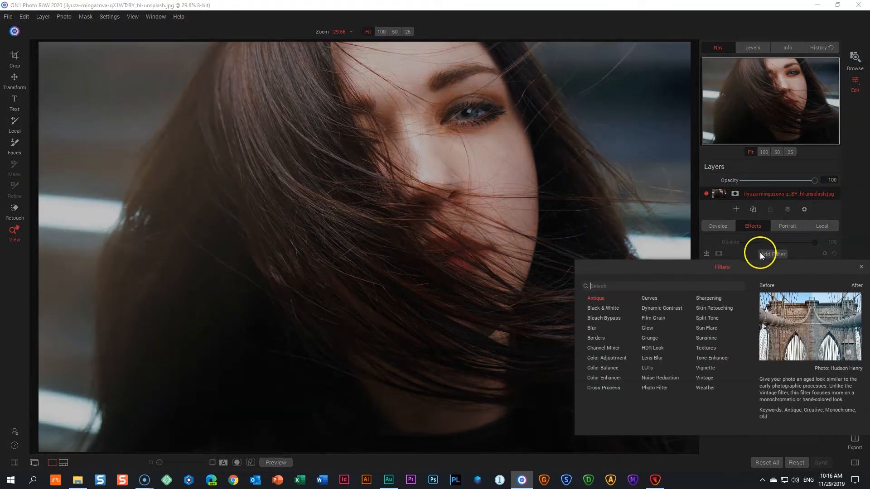
{"action": "left_click", "coordinate": [603, 308]}
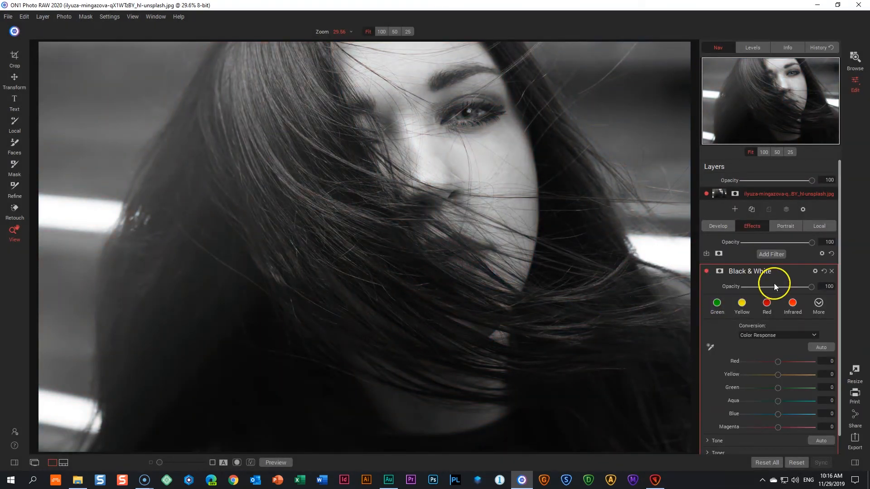
{"action": "left_click", "coordinate": [759, 272]}
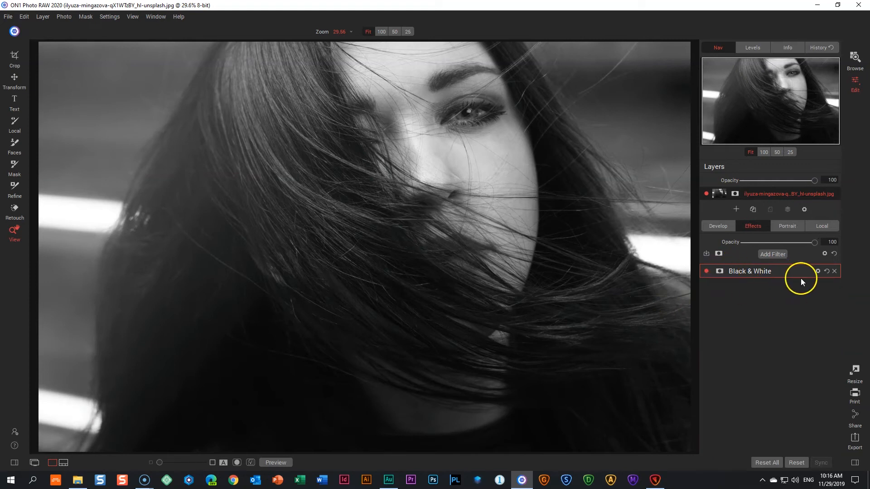
- Apply the automatic color response adjustment to the Black & White filter and collapse its settings
{"action": "left_click", "coordinate": [754, 272]}
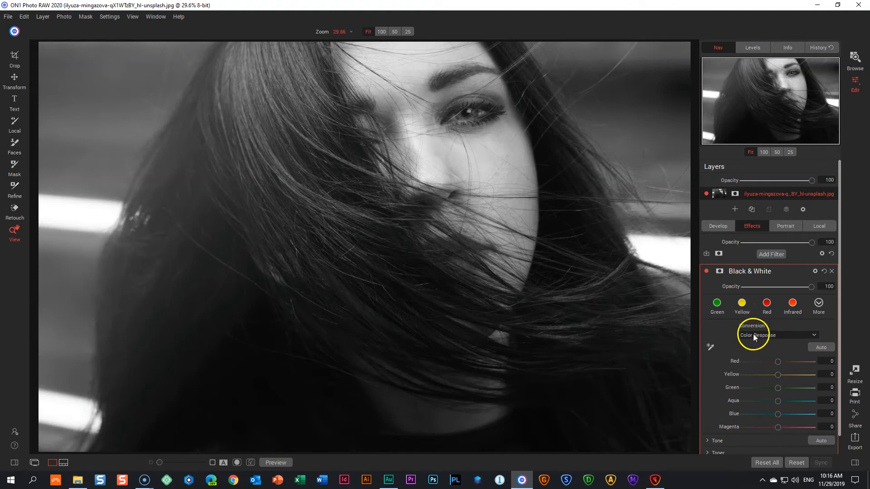
{"action": "left_click", "coordinate": [822, 347]}
{"action": "scroll", "coordinate": [789, 319], "scroll_direction": "down", "scroll_amount": 1}
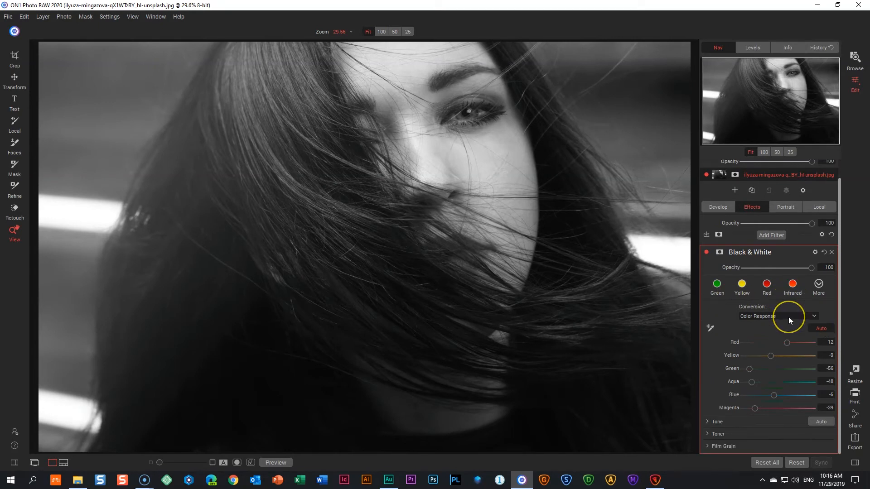
{"action": "left_click", "coordinate": [763, 252]}
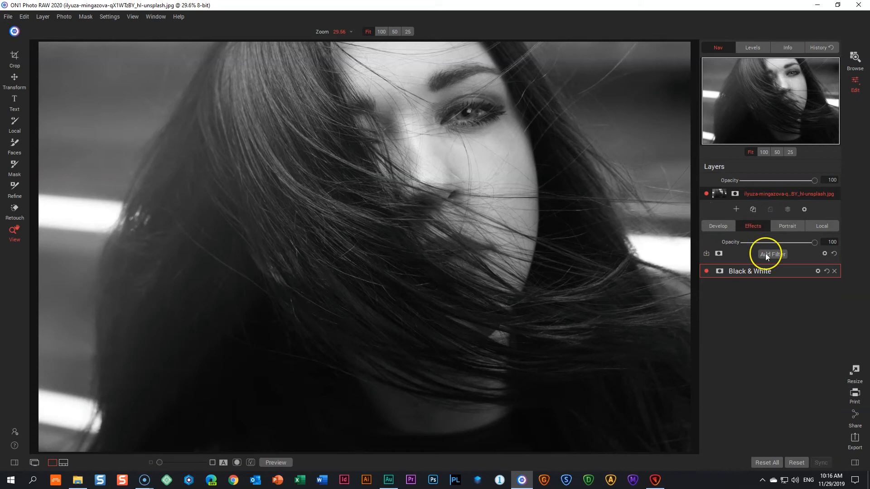
- Add the LUTs filter with the Blues LUT from Color Pop above Black & White and collapse its settings
{"action": "left_click", "coordinate": [773, 255]}
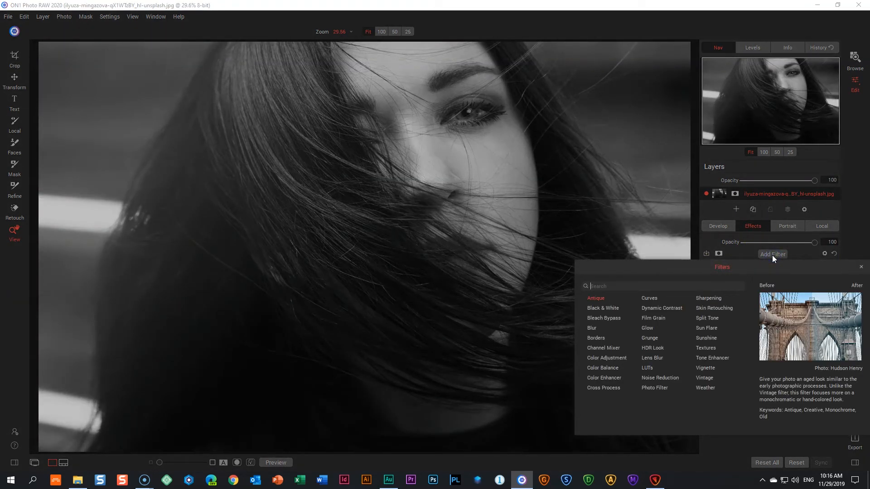
{"action": "left_click", "coordinate": [646, 368]}
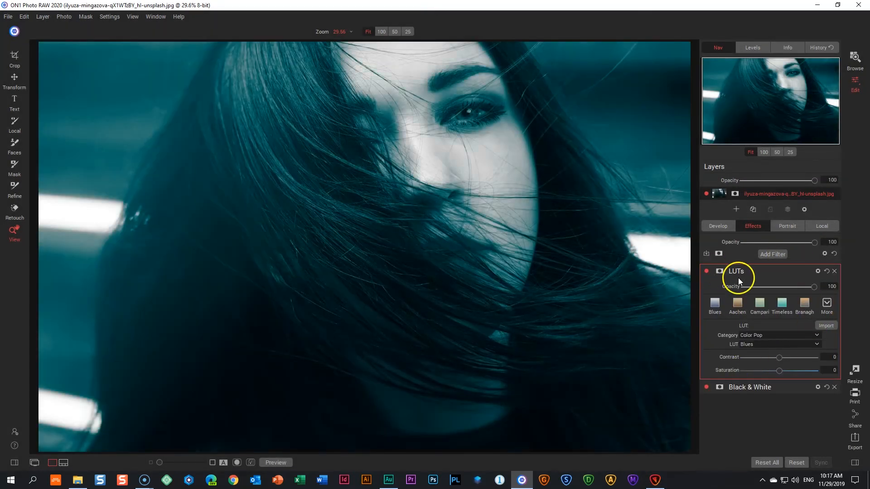
{"action": "left_click", "coordinate": [755, 271]}
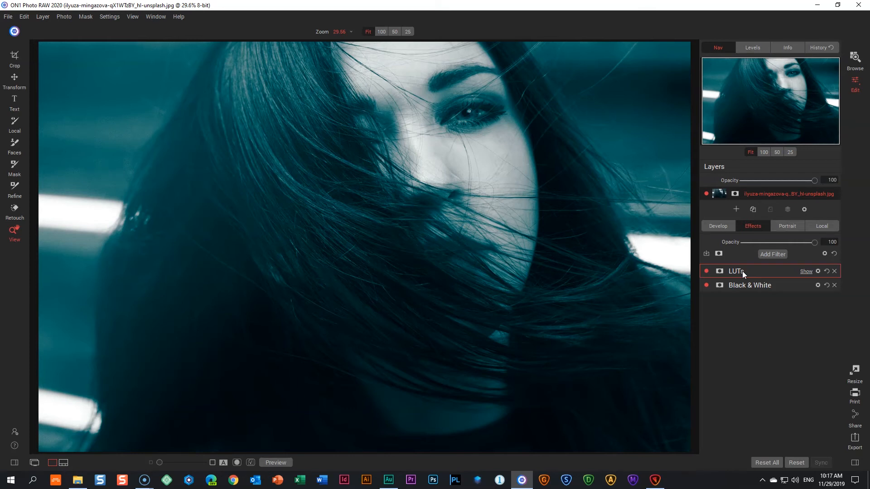
- Add a Vignette filter, try its presets, keep Big Softy and collapse the filter's settings
{"action": "left_click", "coordinate": [771, 255]}
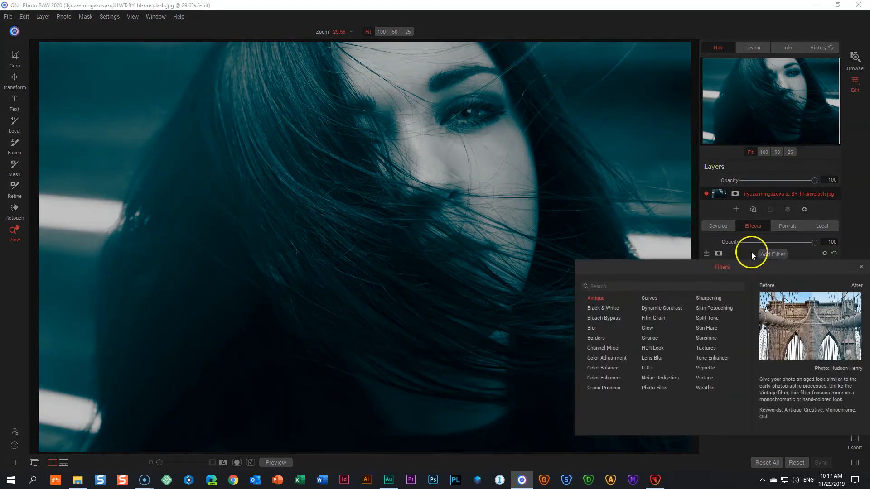
{"action": "left_click", "coordinate": [707, 370]}
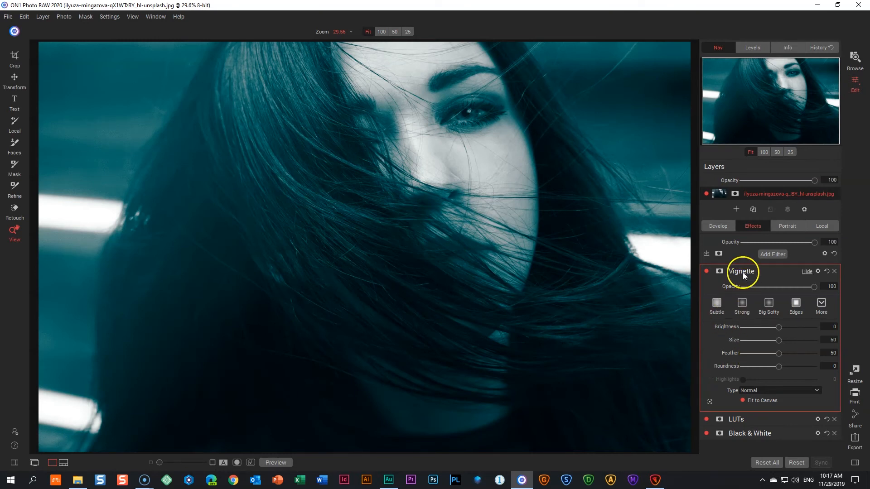
{"action": "left_click", "coordinate": [769, 303]}
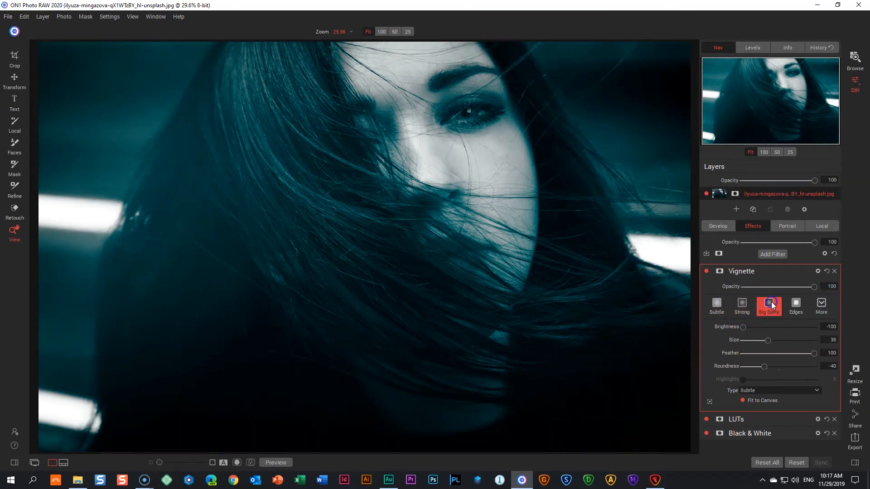
{"action": "left_click", "coordinate": [740, 304]}
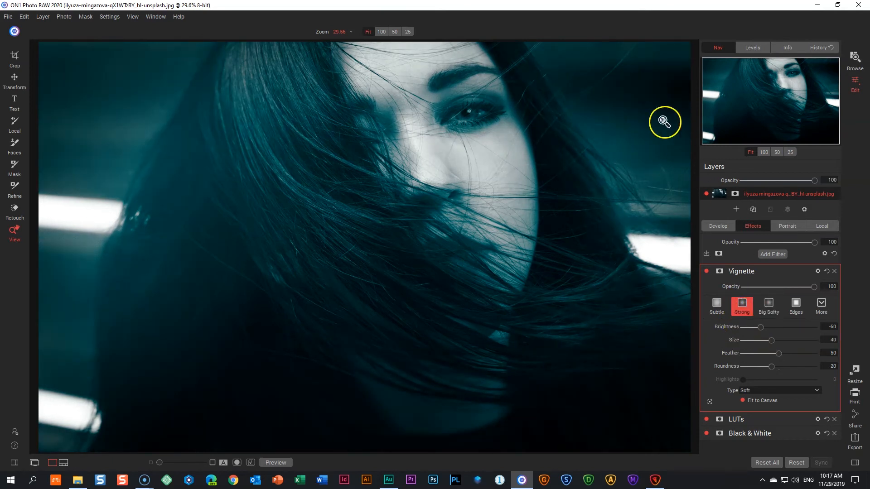
{"action": "left_click", "coordinate": [718, 305]}
{"action": "left_click", "coordinate": [770, 304]}
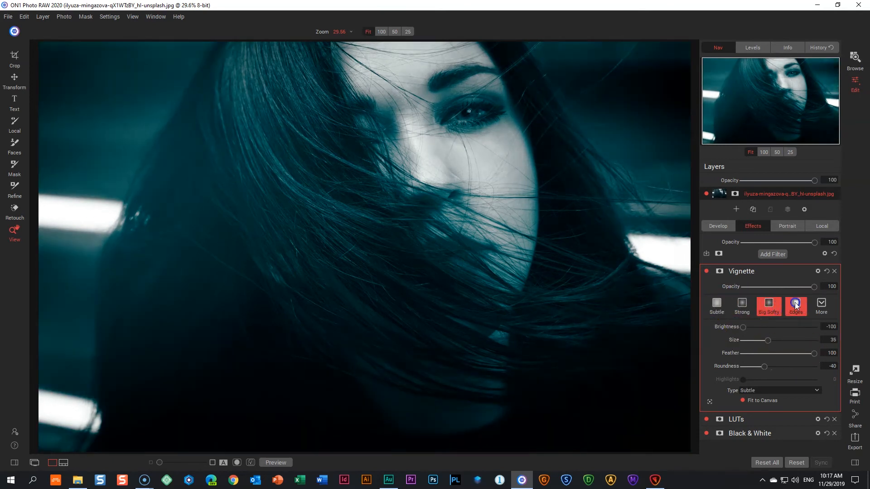
{"action": "left_click", "coordinate": [796, 304]}
{"action": "left_click", "coordinate": [771, 303]}
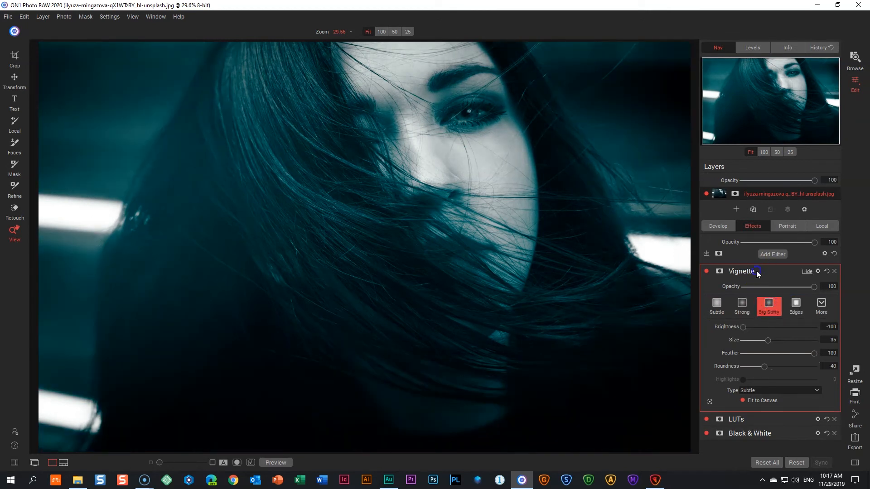
{"action": "left_click", "coordinate": [756, 271]}
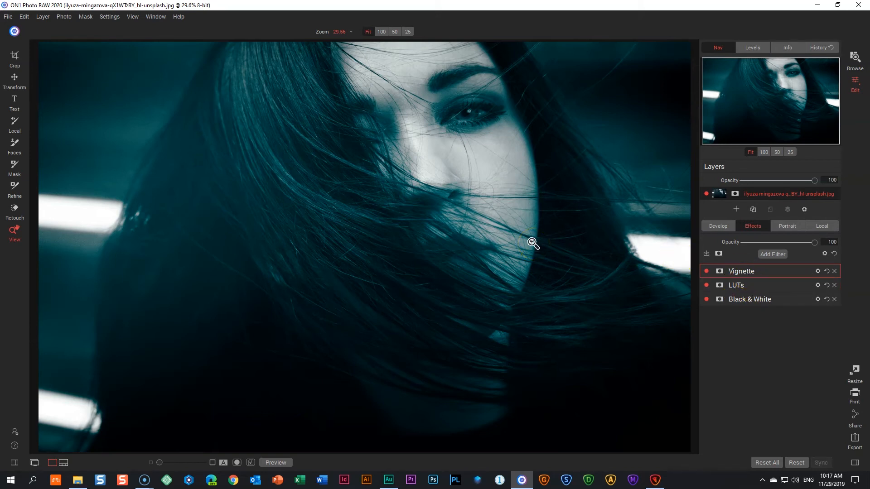
- Compare the portrait before and after the stacked effects by toggling the preview
{"action": "key", "text": "backslash"}
{"action": "key", "text": "backslash"}
{"action": "key", "text": "backslash"}
{"action": "key", "text": "backslash"}
- Switch to Luminar and review its Essentials, Creative, Portrait and Professional filter groups
{"action": "left_click", "coordinate": [478, 481]}
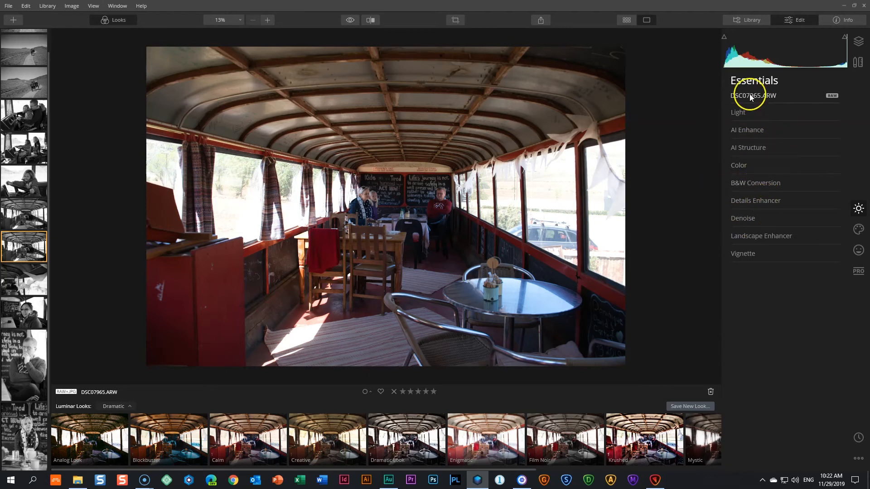
{"action": "left_click", "coordinate": [857, 207]}
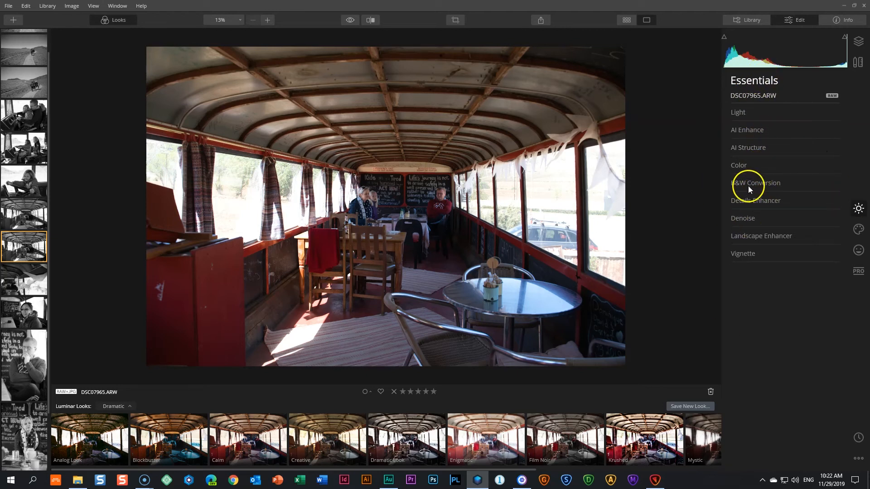
{"action": "left_click", "coordinate": [859, 229]}
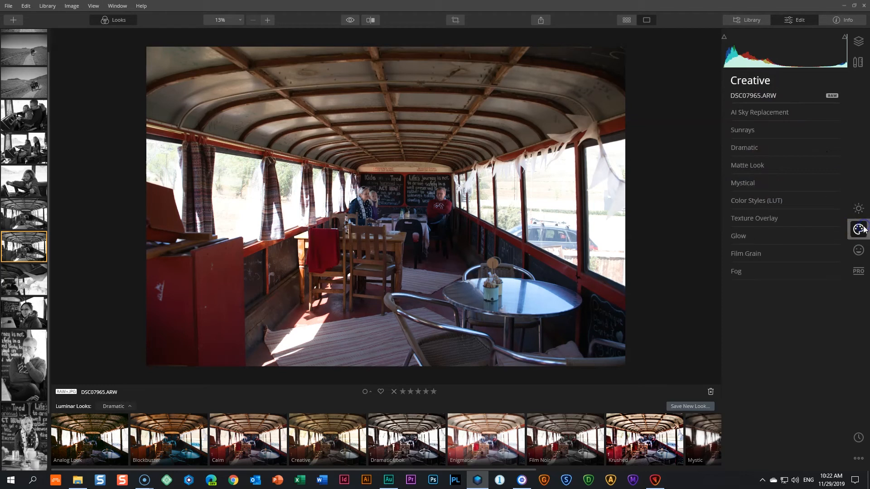
{"action": "left_click", "coordinate": [859, 250]}
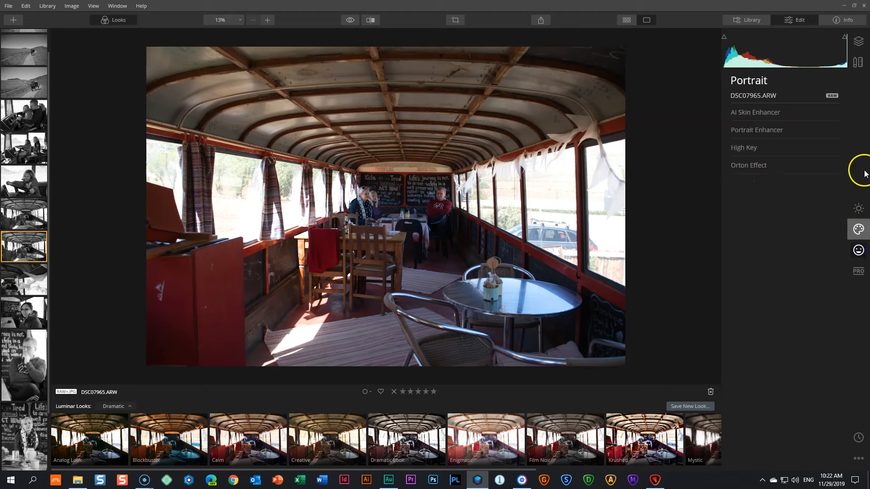
{"action": "left_click", "coordinate": [852, 274]}
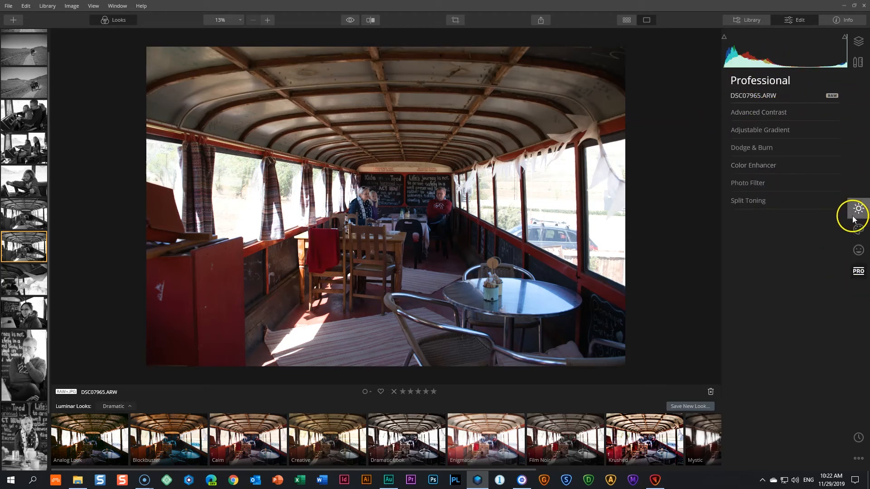
{"action": "left_click", "coordinate": [858, 209]}
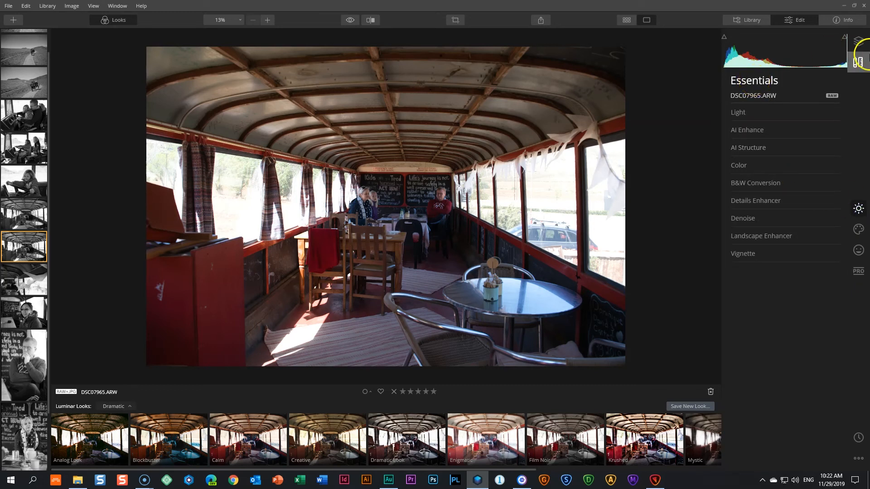
- Add a new adjustment layer above the DSC07965.ARW base image
{"action": "left_click", "coordinate": [858, 41]}
{"action": "left_click", "coordinate": [833, 81]}
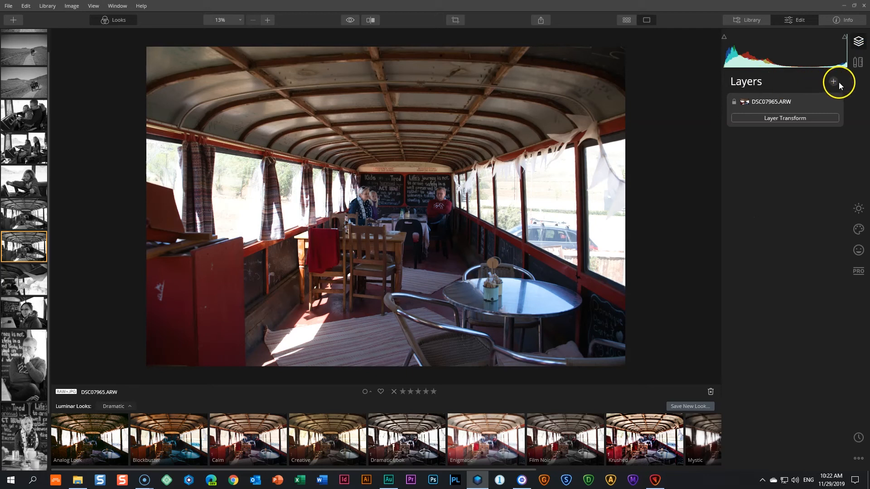
{"action": "left_click", "coordinate": [807, 91]}
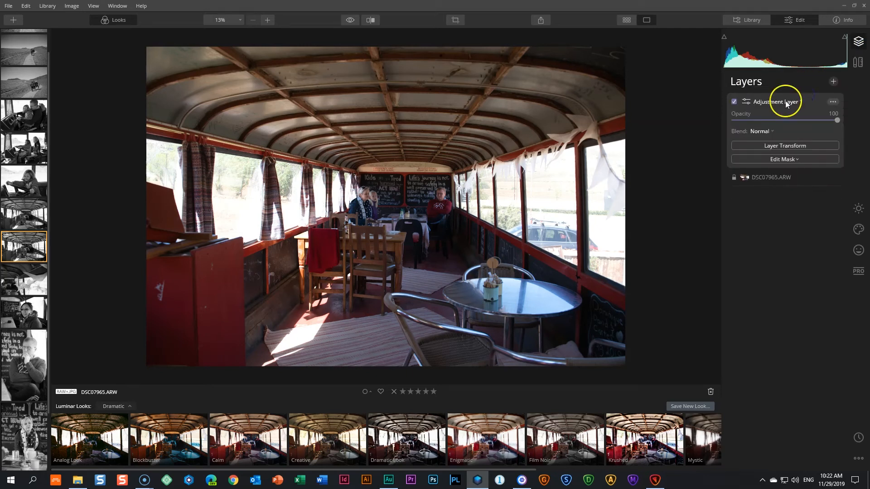
- Rename the new adjustment layer as Black and White
{"action": "left_click", "coordinate": [833, 102]}
{"action": "left_click", "coordinate": [827, 147]}
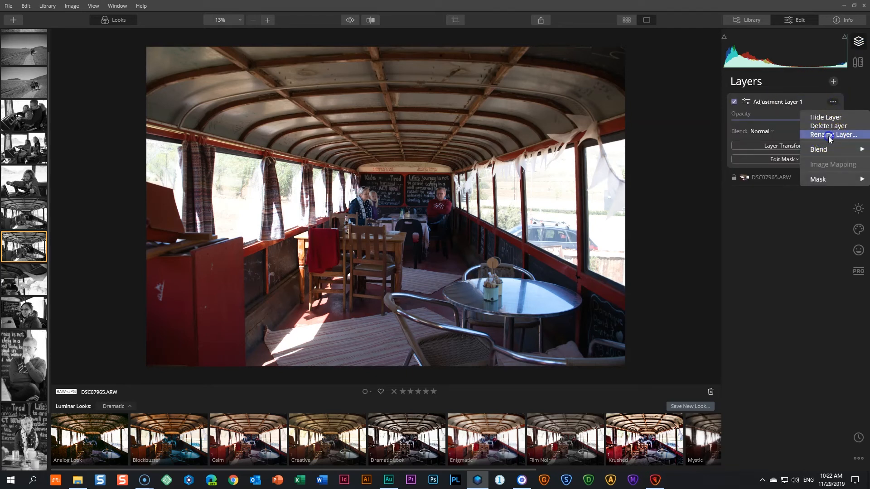
{"action": "left_click", "coordinate": [828, 136]}
{"action": "type", "text": "Black ;and"}
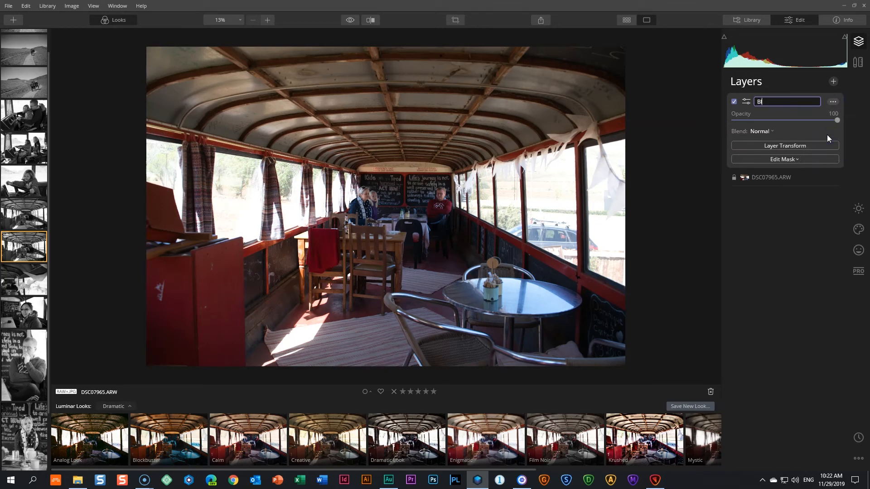
{"action": "key", "text": "BackSpace"}
{"action": "key", "text": "BackSpace"}
{"action": "key", "text": "BackSpace"}
{"action": "key", "text": "BackSpace"}
{"action": "type", "text": "and White"}
{"action": "left_click", "coordinate": [807, 113]}
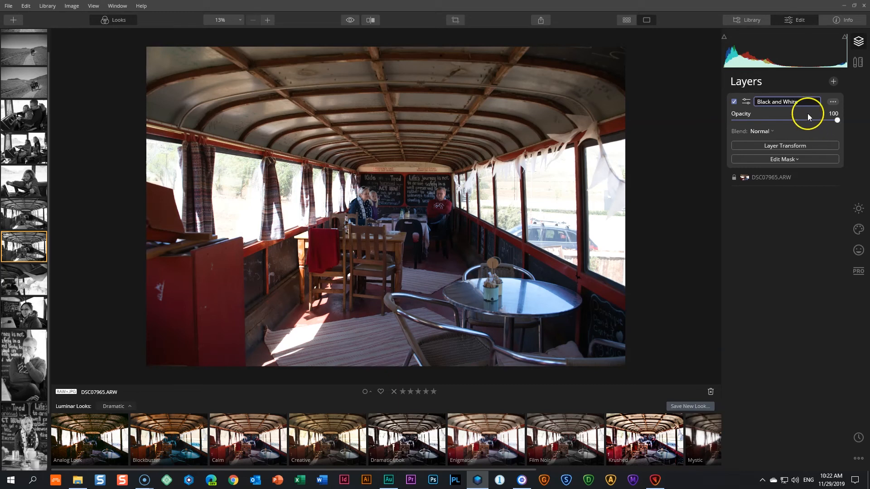
- Convert the photo to black and white on this layer with the B&W Conversion filter, resetting and reapplying it
{"action": "left_click", "coordinate": [858, 208]}
{"action": "left_click", "coordinate": [750, 182]}
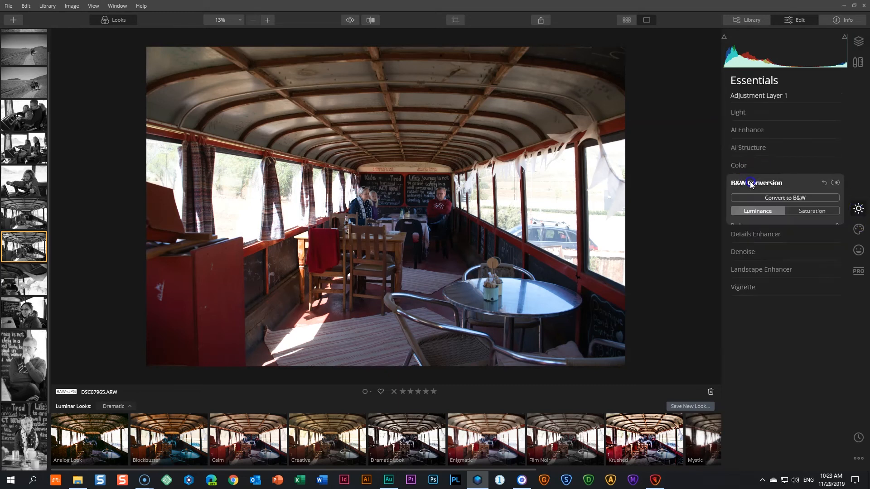
{"action": "left_click", "coordinate": [764, 202]}
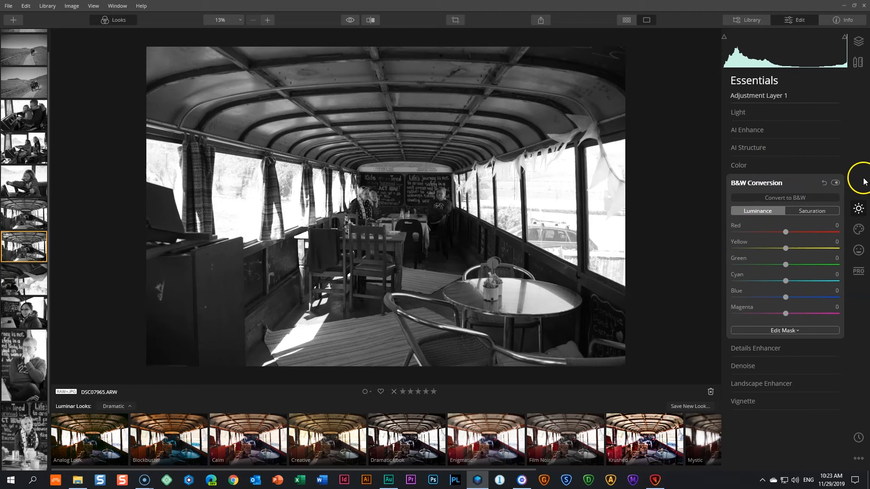
{"action": "left_click", "coordinate": [825, 183]}
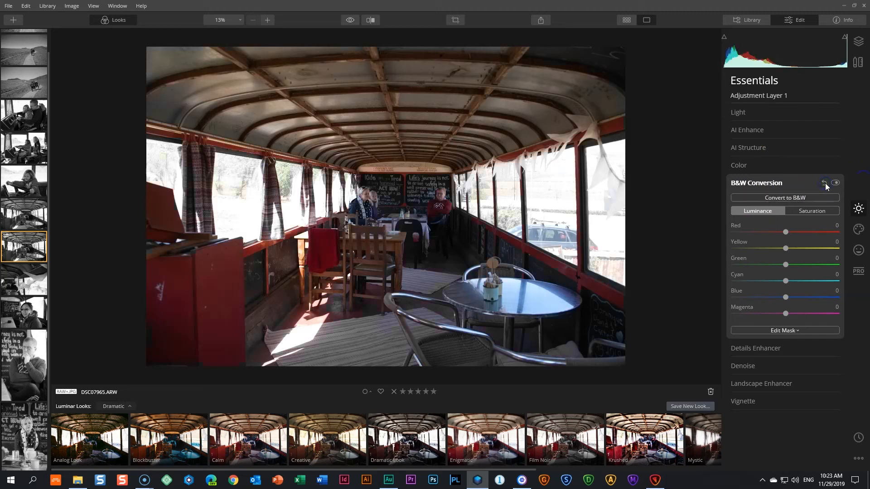
{"action": "left_click", "coordinate": [794, 199]}
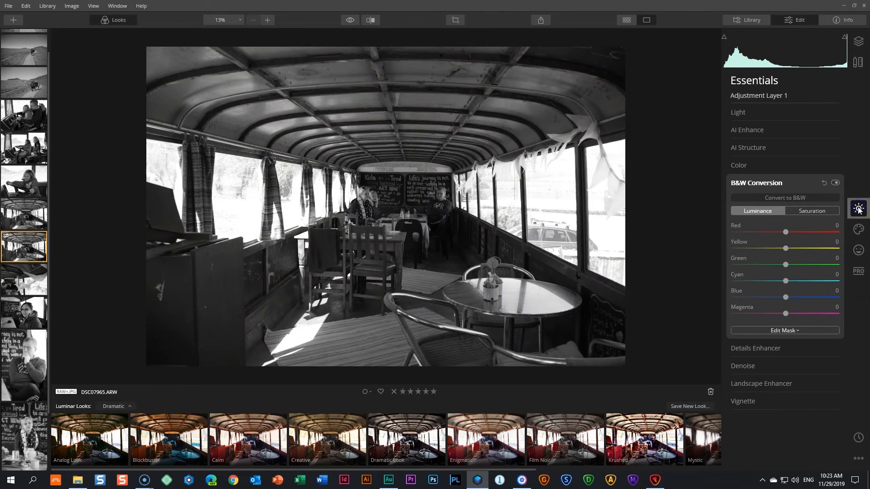
- Try to apply a Color Styles (LUT) look on the Black and White layer and switch that filter off
{"action": "left_click", "coordinate": [858, 229]}
{"action": "left_click", "coordinate": [761, 202]}
{"action": "left_click", "coordinate": [779, 221]}
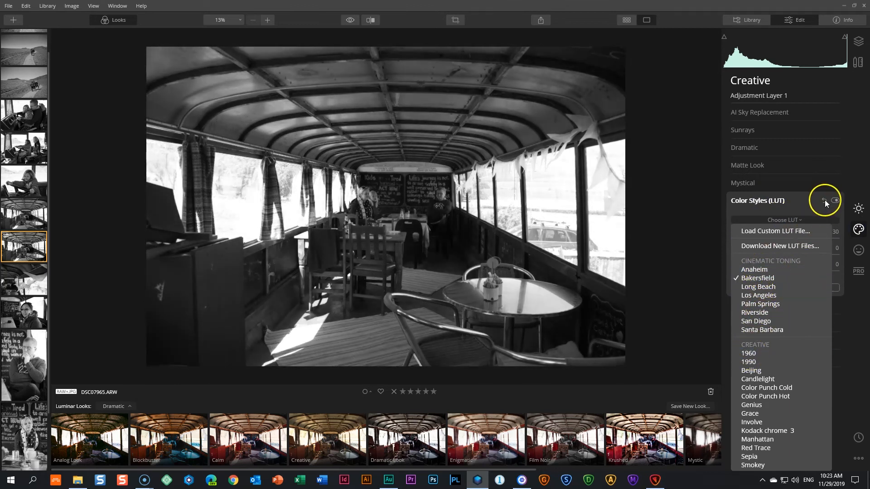
{"action": "left_click", "coordinate": [824, 202]}
{"action": "left_click", "coordinate": [795, 219]}
{"action": "left_click", "coordinate": [813, 247]}
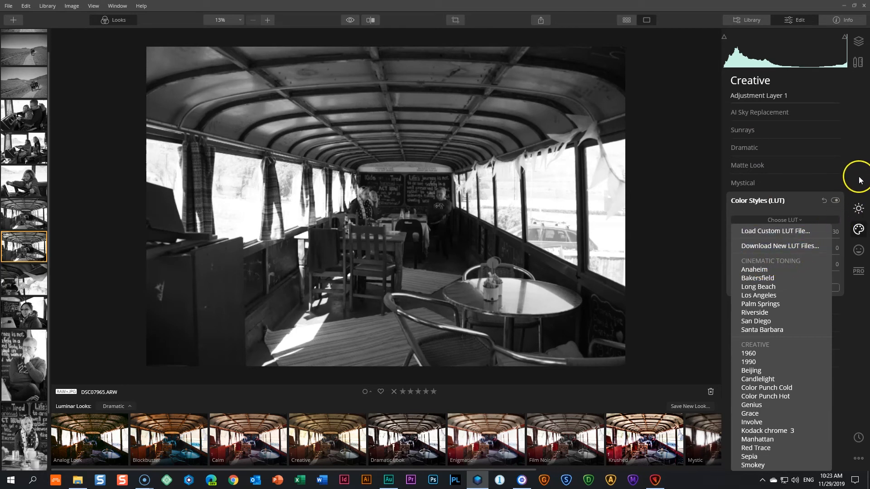
{"action": "left_click", "coordinate": [835, 201]}
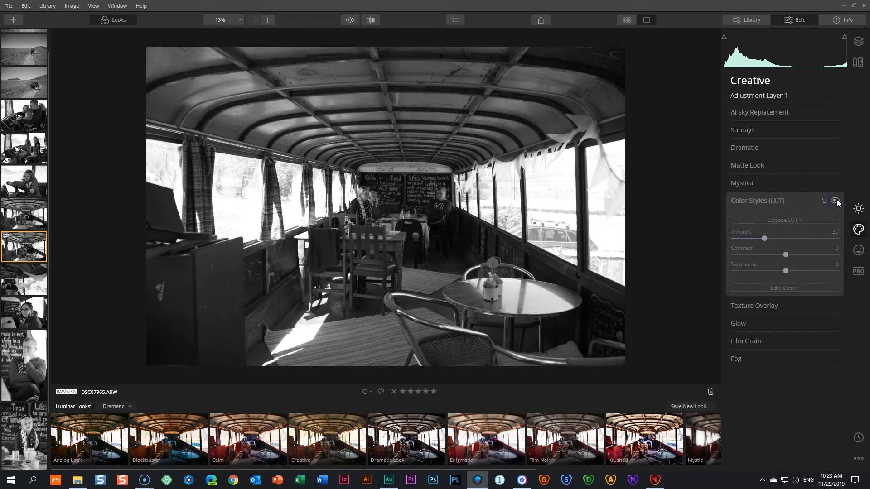
- Add a second adjustment layer above the Black and White layer and rename it as LUT
{"action": "left_click", "coordinate": [858, 42]}
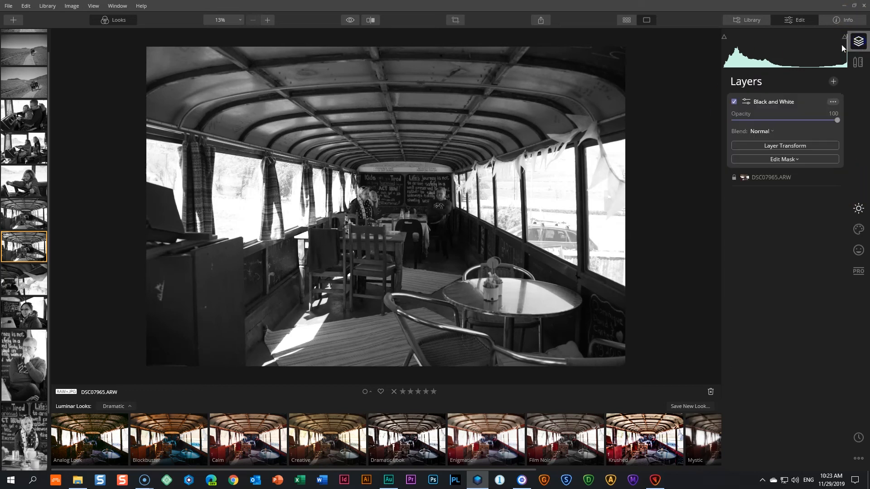
{"action": "left_click", "coordinate": [833, 82]}
{"action": "left_click", "coordinate": [813, 94]}
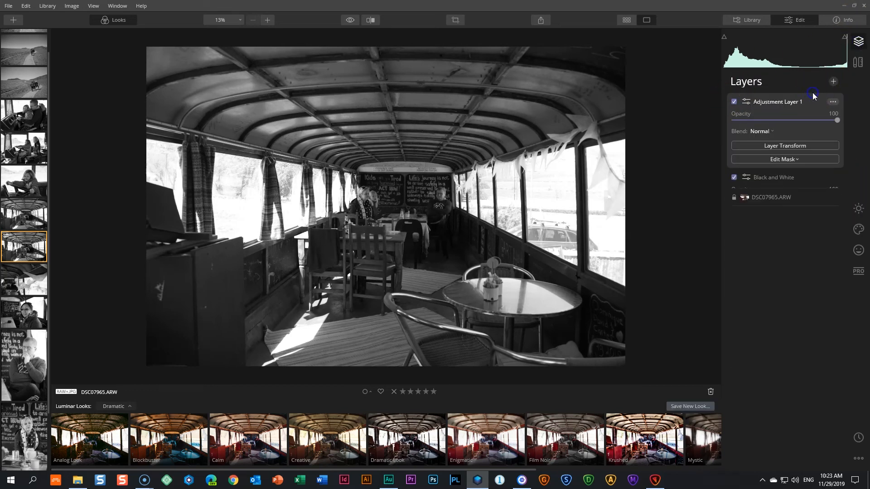
{"action": "left_click", "coordinate": [834, 102]}
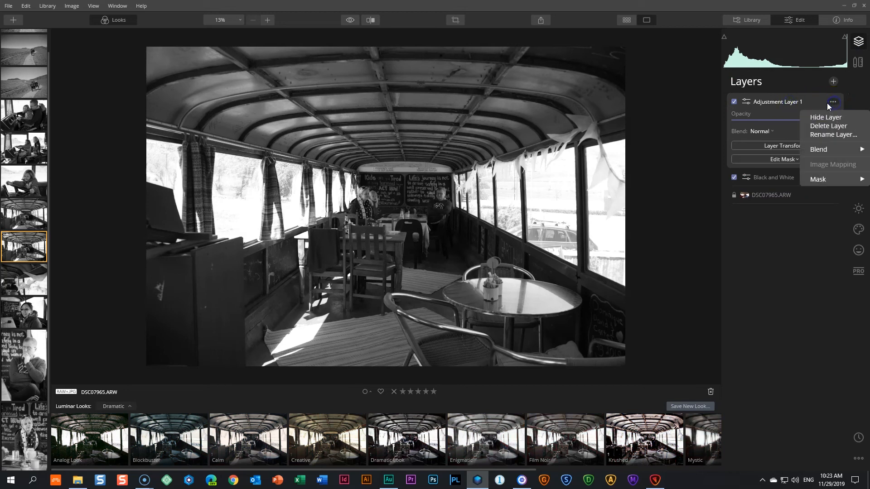
{"action": "left_click", "coordinate": [827, 137]}
{"action": "type", "text": "LUTs"}
{"action": "key", "text": "BackSpace"}
{"action": "left_click", "coordinate": [800, 117]}
- Apply the Bakersfield look to the LUT layer with the Color Styles (LUT) filter
{"action": "left_click", "coordinate": [857, 232]}
{"action": "left_click", "coordinate": [810, 206]}
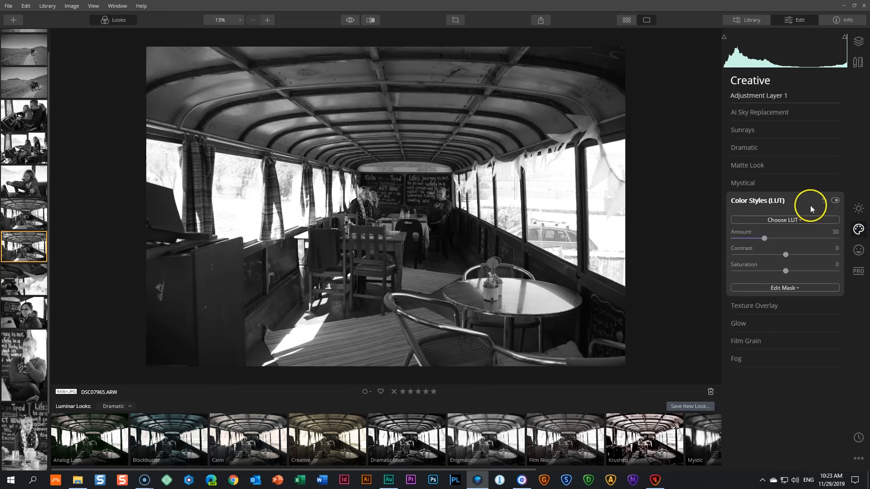
{"action": "left_click", "coordinate": [784, 223]}
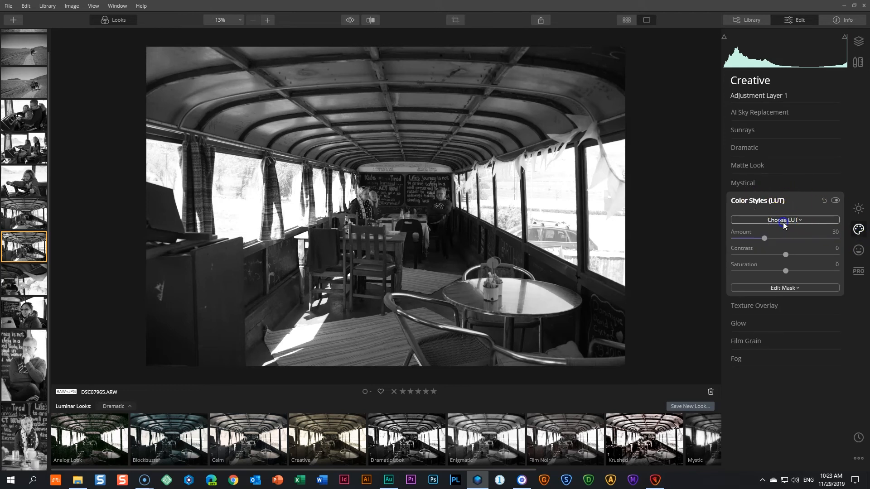
{"action": "left_click", "coordinate": [767, 277]}
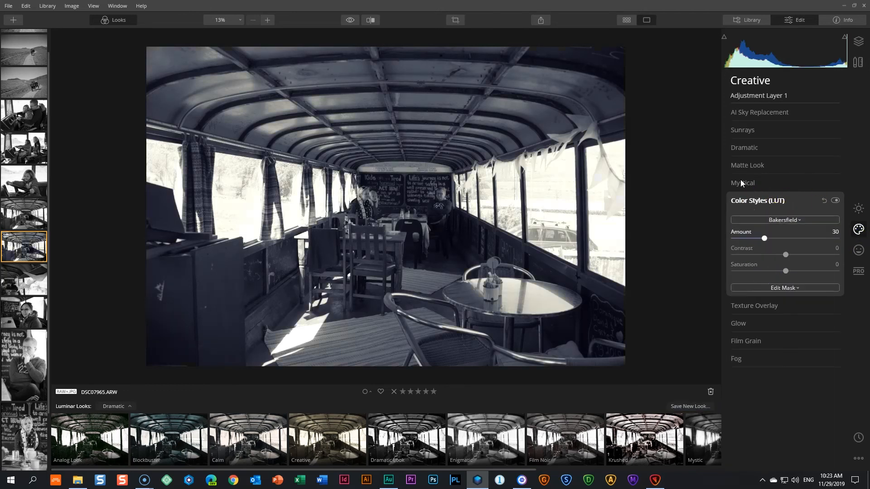
- Review the layer stack, selecting the Black and White layer and returning to the LUT layer
{"action": "left_click", "coordinate": [852, 45]}
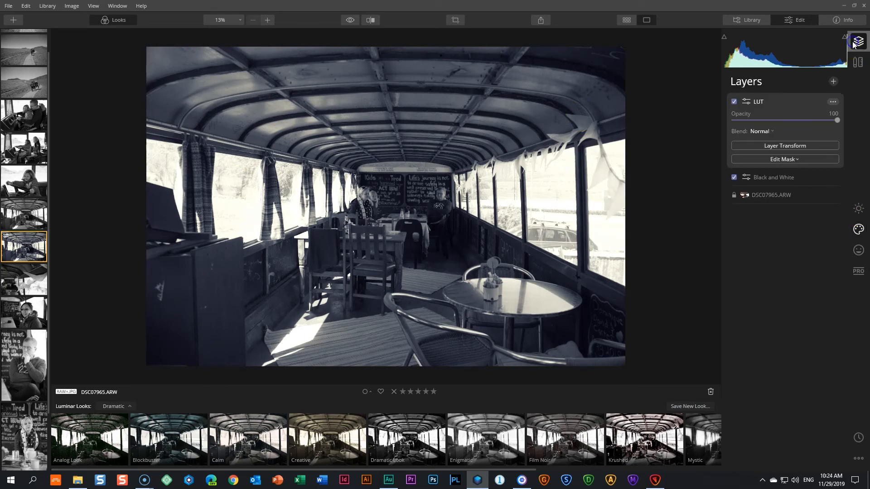
{"action": "left_click", "coordinate": [777, 181]}
{"action": "left_click", "coordinate": [784, 105]}
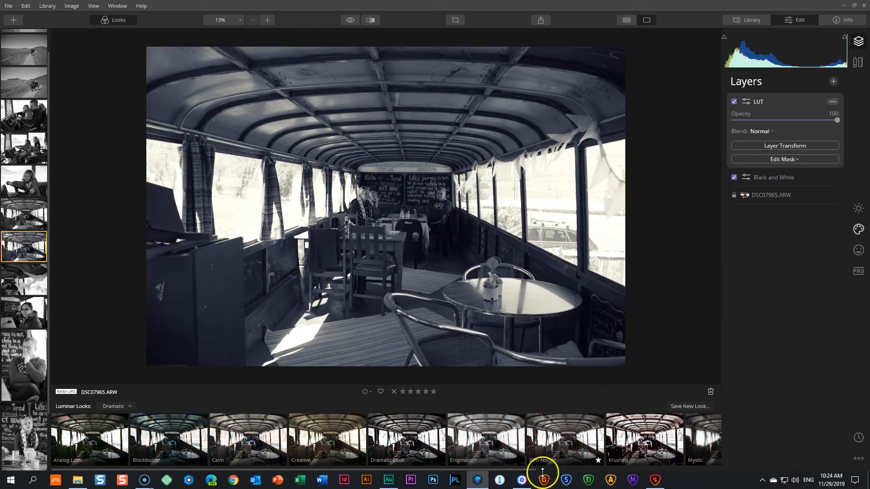
- Switch to ON1 Photo RAW 2020 and compare the portrait with the LUTs and Vignette filters turned off and back on
{"action": "left_click", "coordinate": [521, 481]}
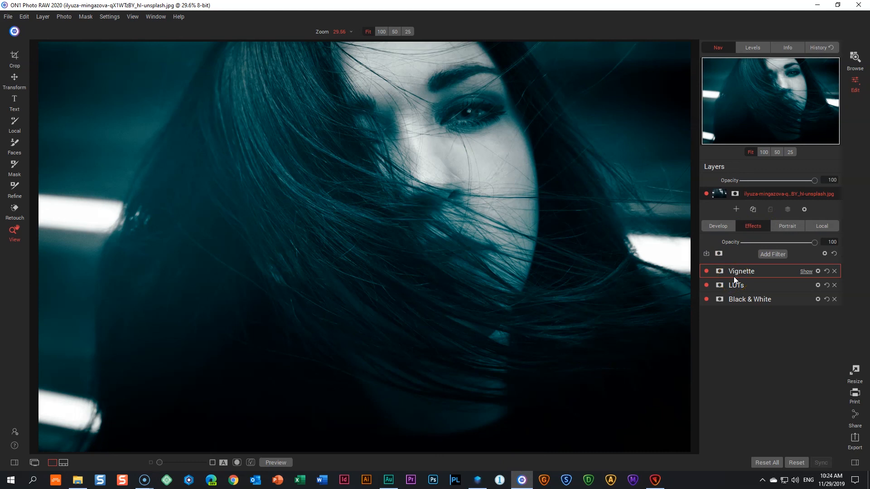
{"action": "left_click", "coordinate": [706, 285]}
{"action": "left_click", "coordinate": [706, 271]}
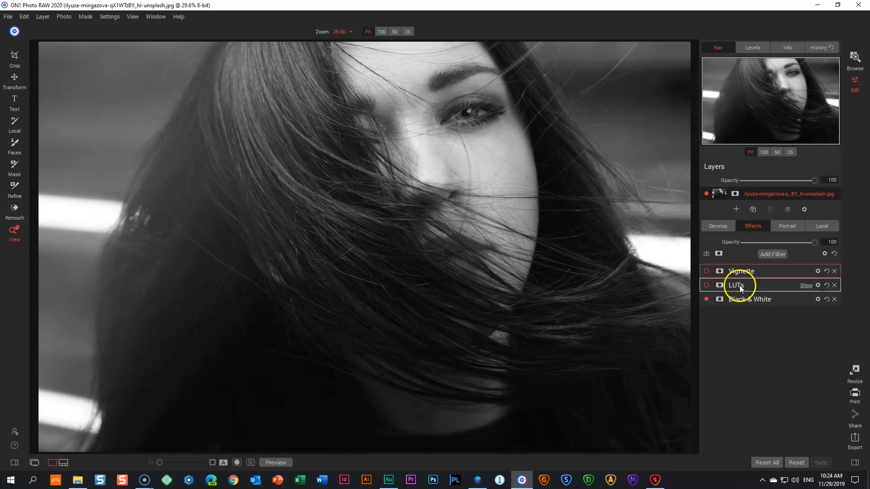
{"action": "left_click", "coordinate": [706, 285]}
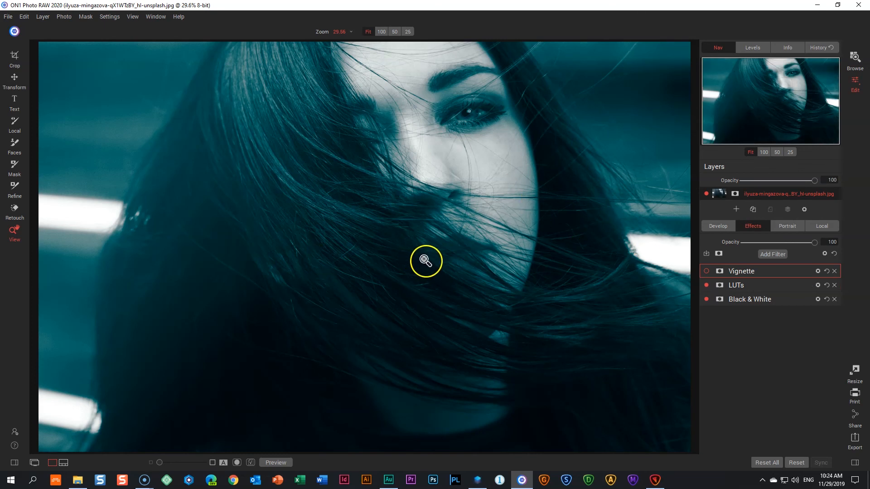
{"action": "left_click", "coordinate": [705, 271]}
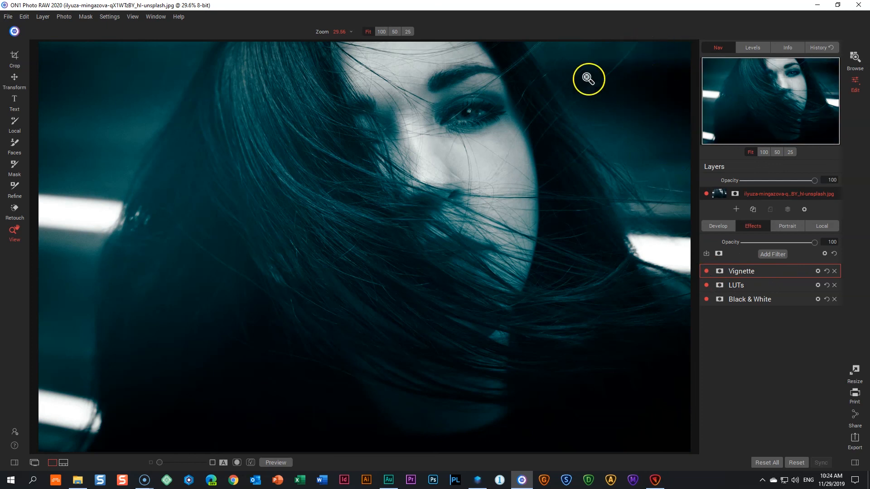